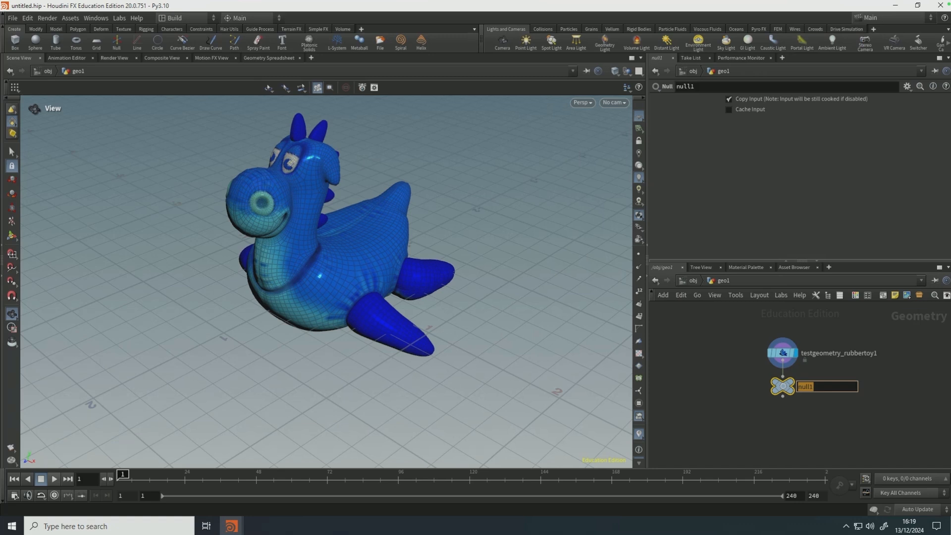
- Rename the null node beneath the rubber toy test geometry as FLP_SOURCE
type("FLIO")
key("BackSpace")
key("BackSpace")
type("P_SOURCE")
key("Return")
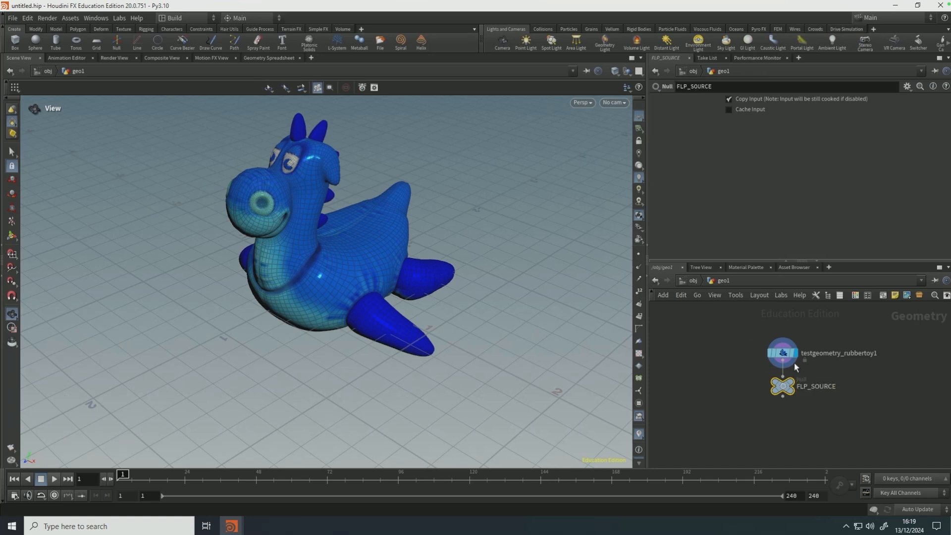
mouse_move(767, 367)
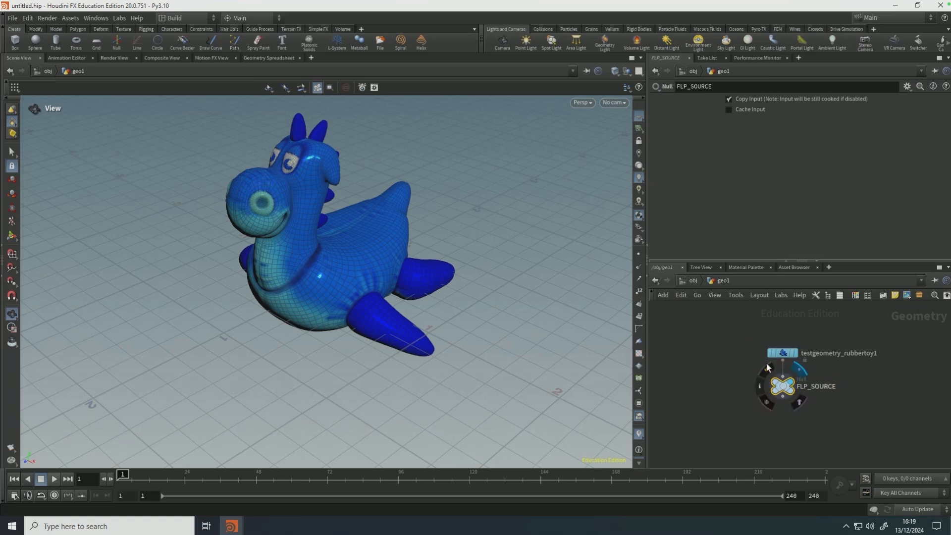
- Add a DOP Network at the object level and rename it simulation
left_click(687, 279)
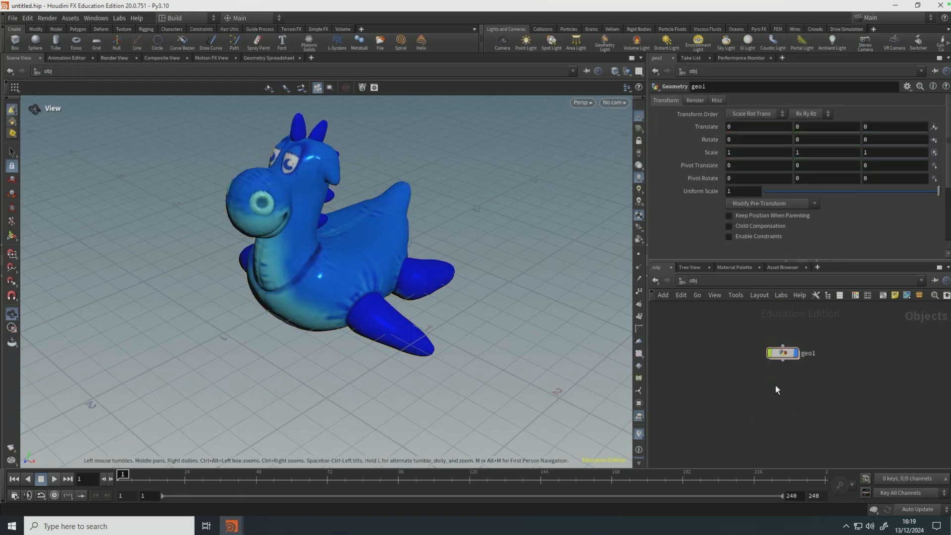
key("Tab")
type("dop")
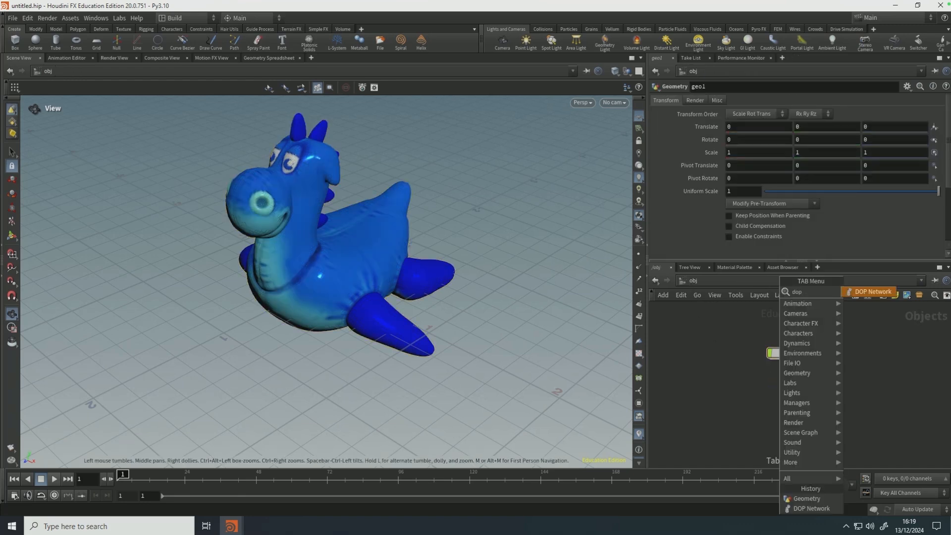
key("Return")
left_click(805, 387)
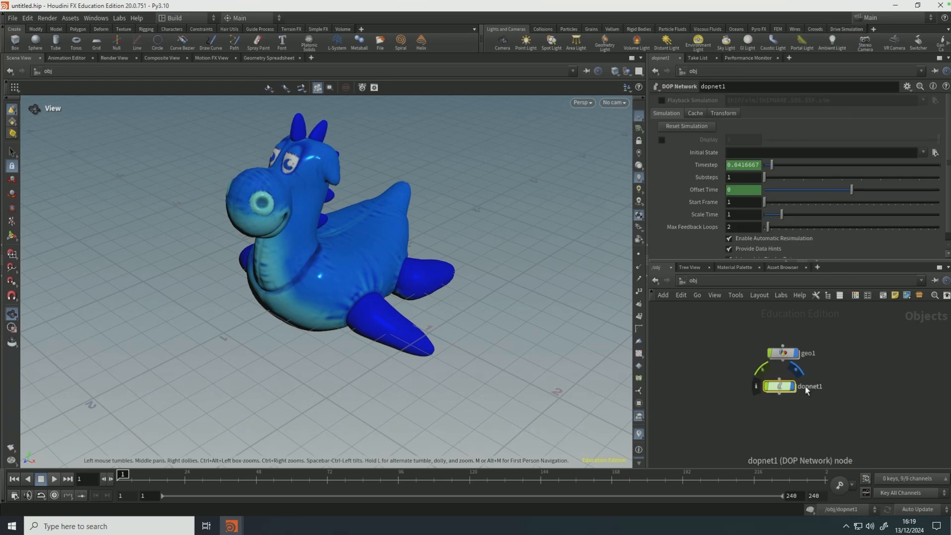
double_click(806, 387)
type("sim")
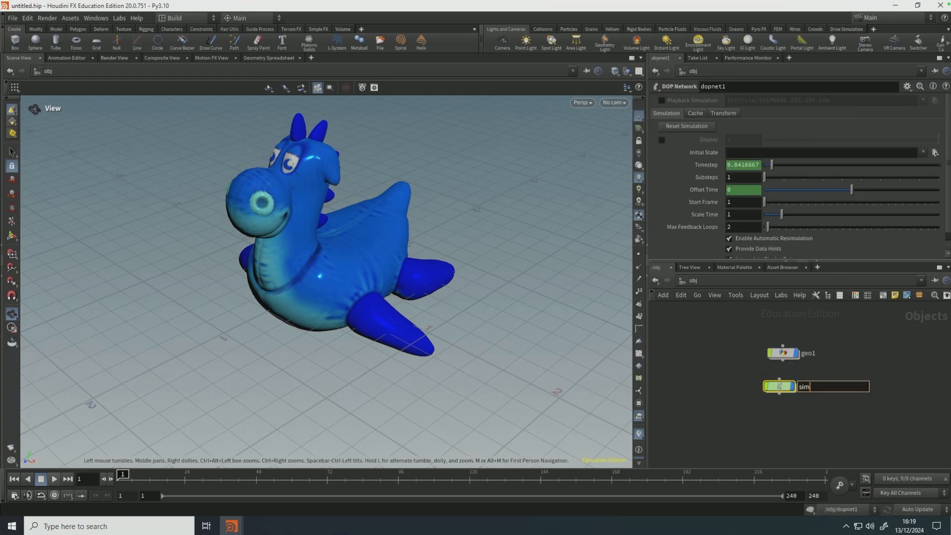
type("ulation")
key("Return")
- Enter the simulation network and add a FLIP Object node above the output node
double_click(782, 387)
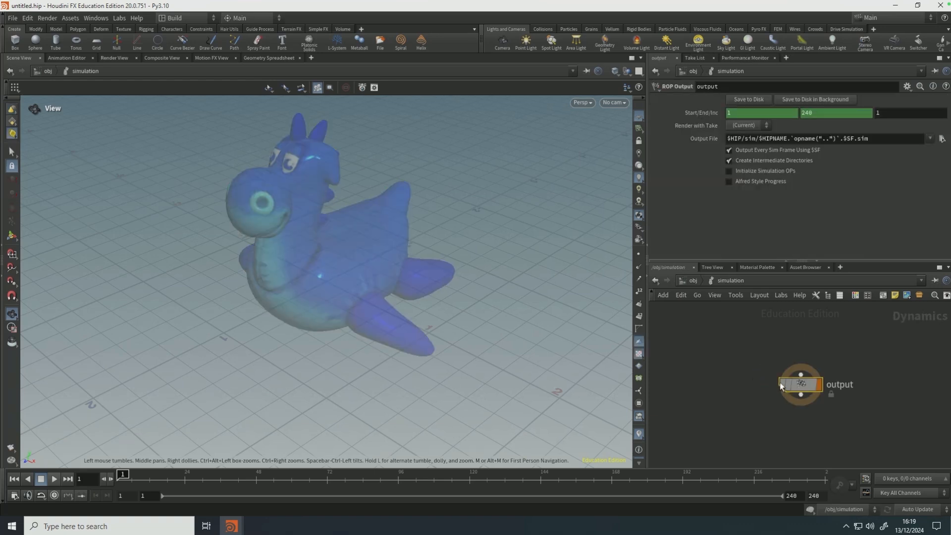
key("Tab")
type("flip")
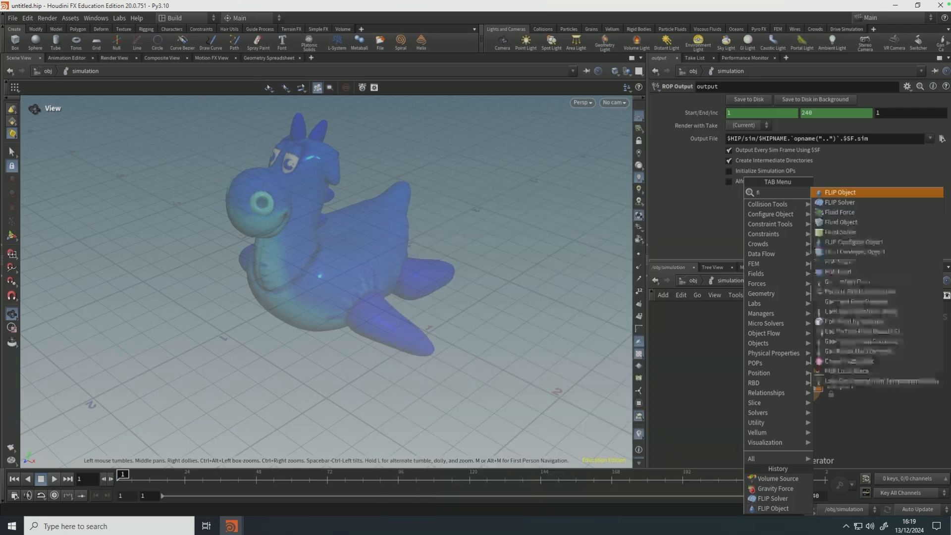
key("Return")
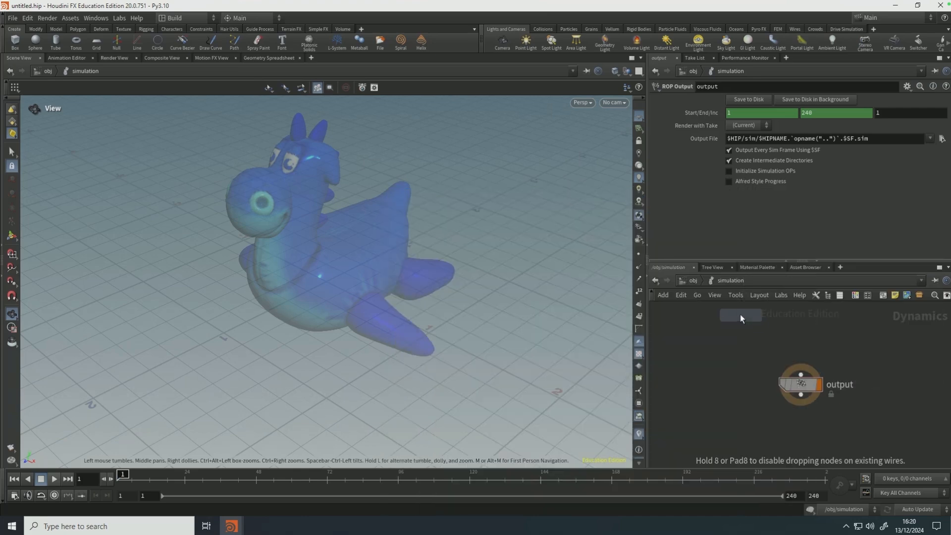
left_click(741, 314)
- Add a FLIP Solver node with its first input wired from the FLIP object
left_click(741, 325)
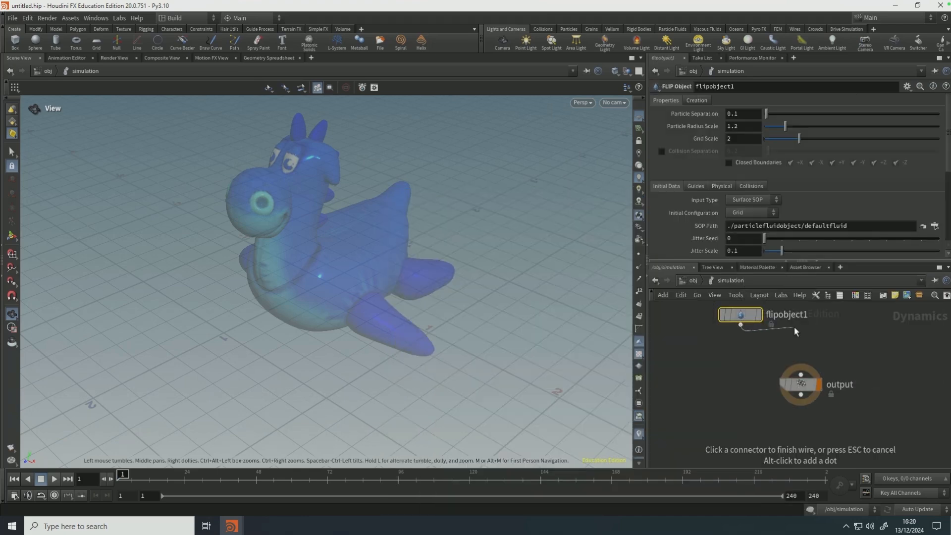
key("Tab")
type("flip sol")
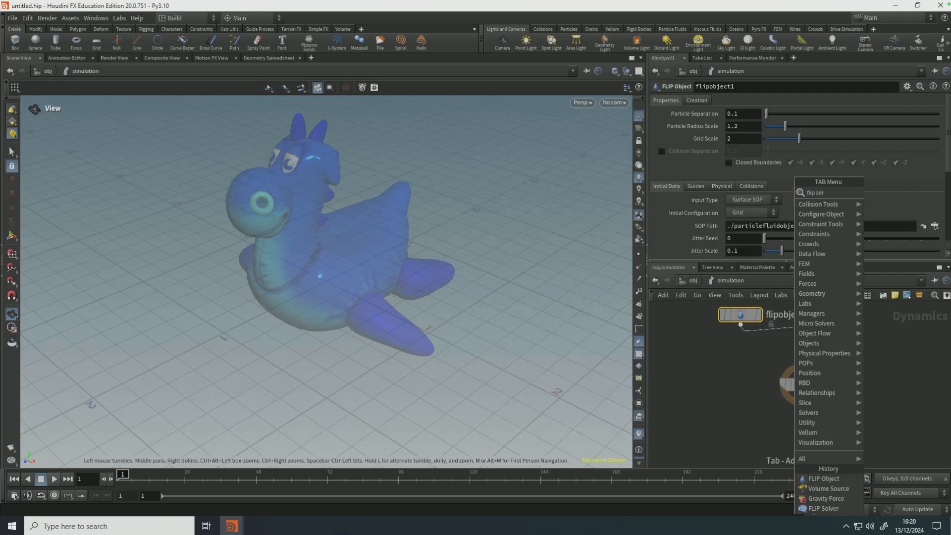
key("Return")
left_click(794, 356)
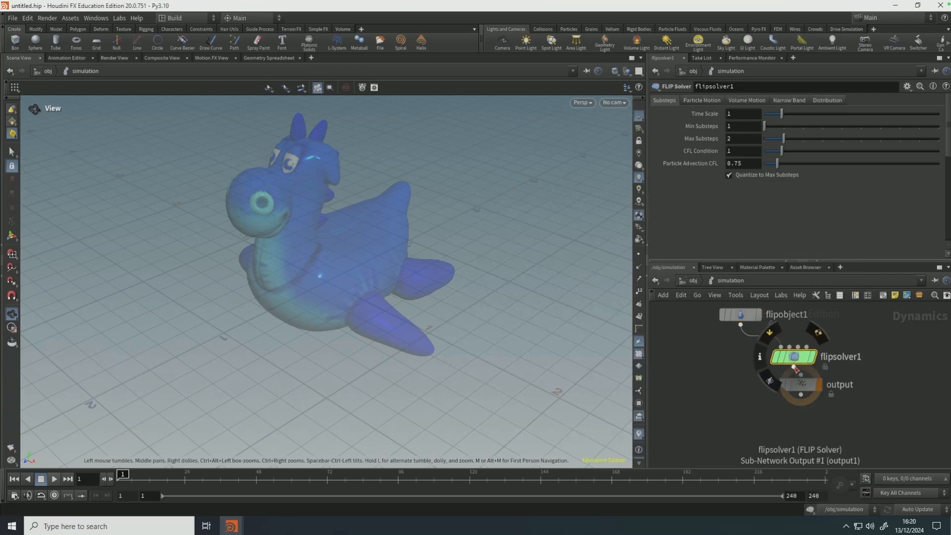
- Add a Gravity Force node wired from the FLIP solver's output
left_click(795, 367)
key("Tab")
type("gra")
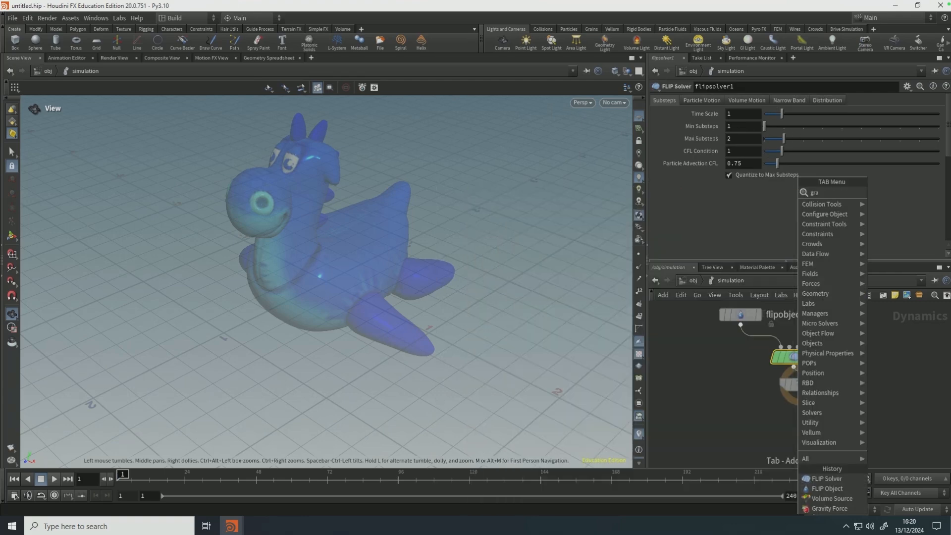
key("Return")
left_click(801, 396)
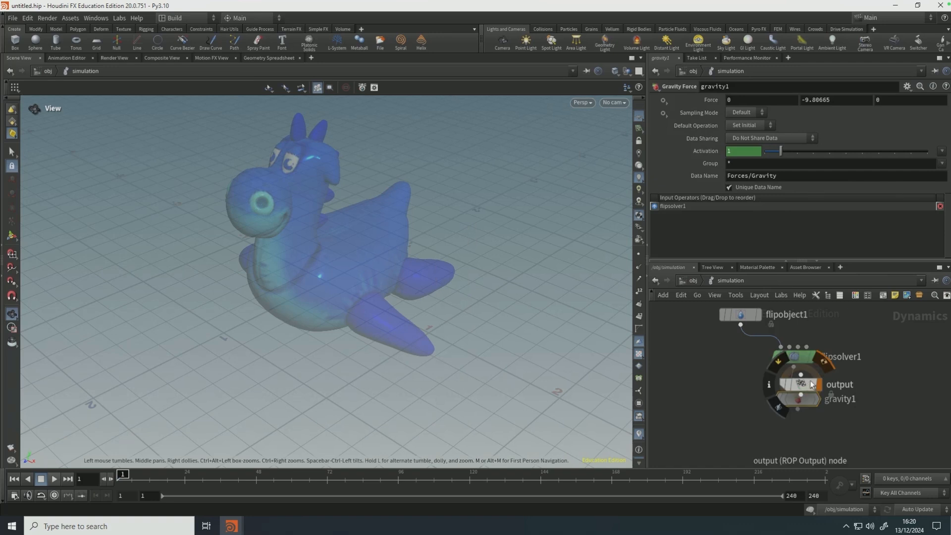
- Move the output node below the gravity node and wire gravity into it
left_click_drag(812, 384, 791, 451)
left_click(797, 409)
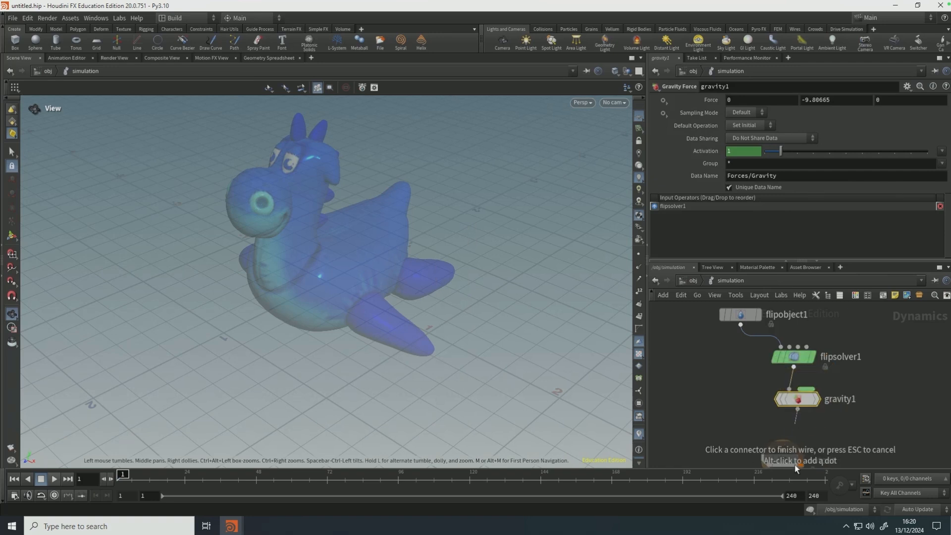
left_click(783, 452)
- Set the FLIP object's SOP path to FLP_SOURCE in geo1 and enable Closed Boundaries
left_click(725, 315)
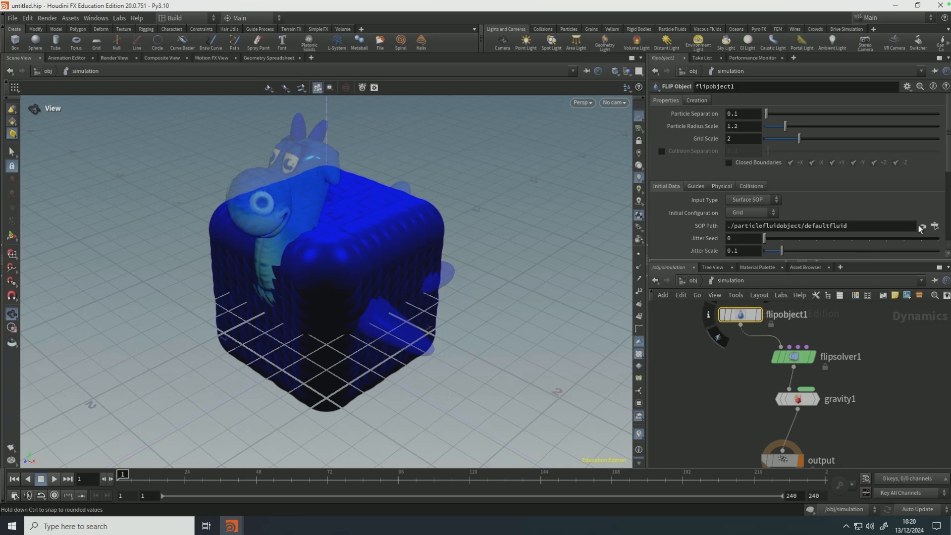
left_click(935, 226)
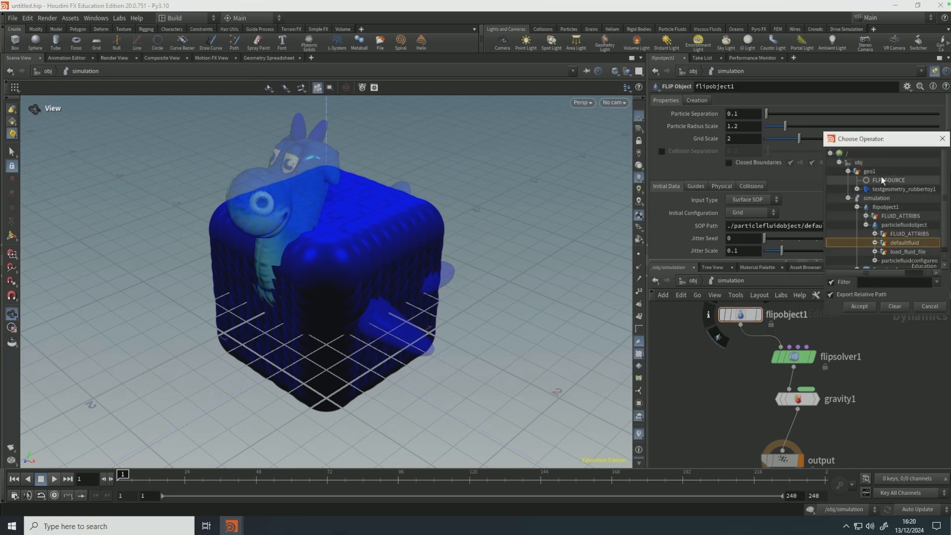
left_click(881, 180)
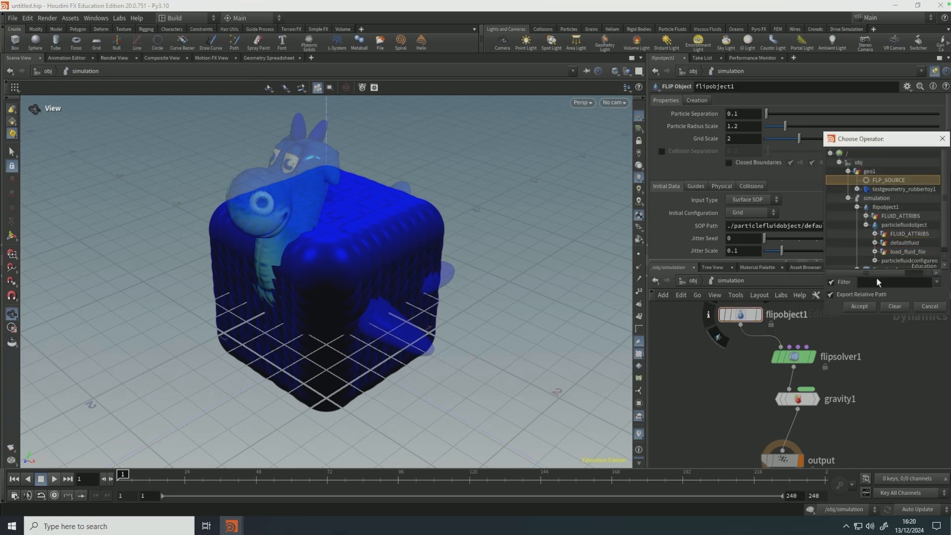
left_click(861, 307)
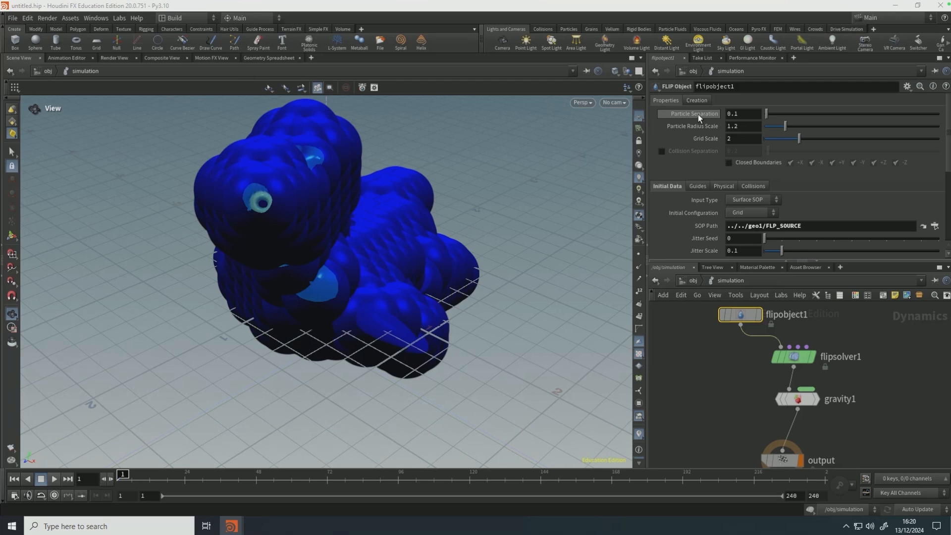
left_click(730, 163)
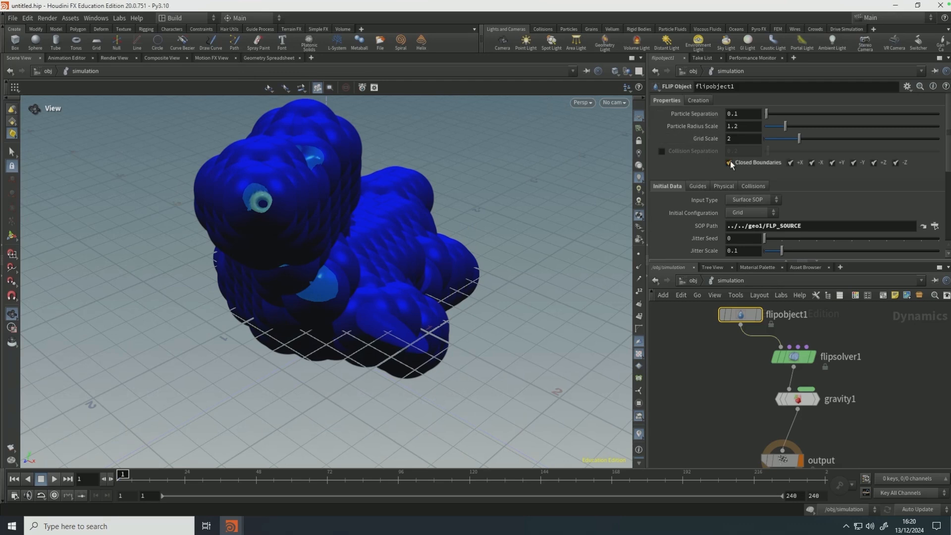
- Set the viewport's display options to show particles as Pixels and turn off Display Sprites
key("d")
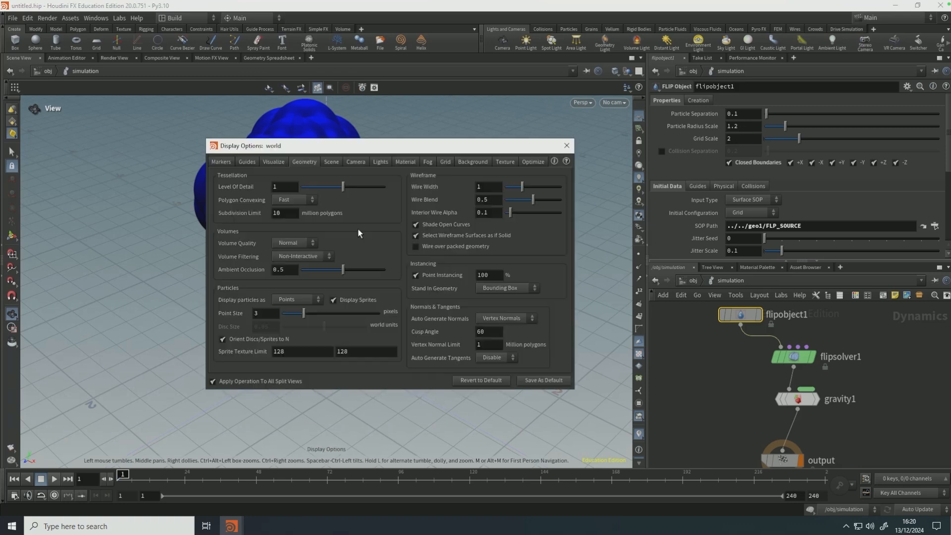
left_click(300, 299)
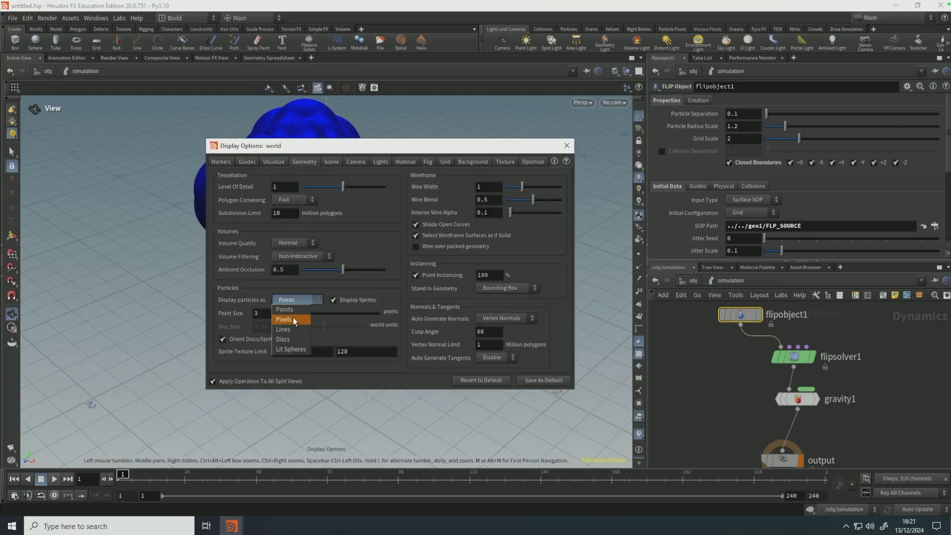
left_click(293, 318)
left_click(333, 300)
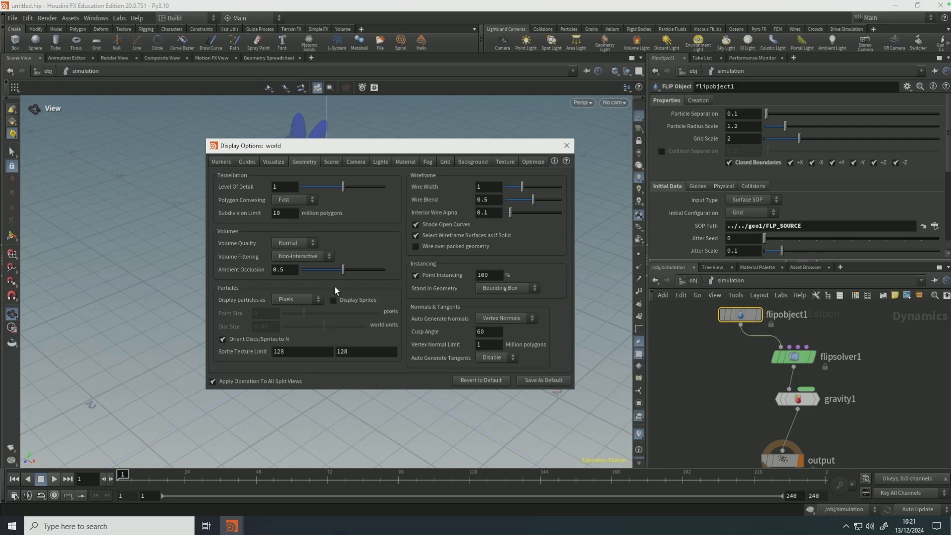
- Change the viewport background's color scheme to Dark and close the display options
left_click(463, 161)
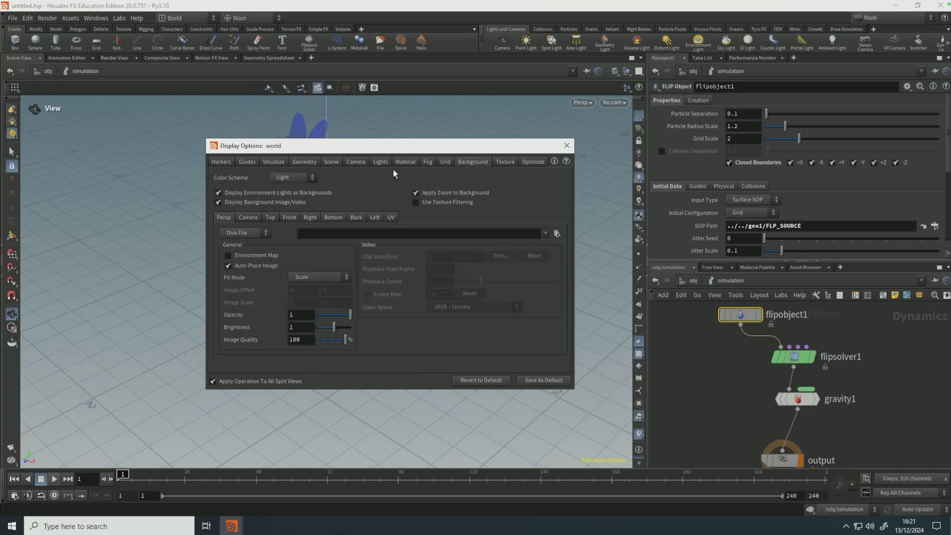
left_click(281, 198)
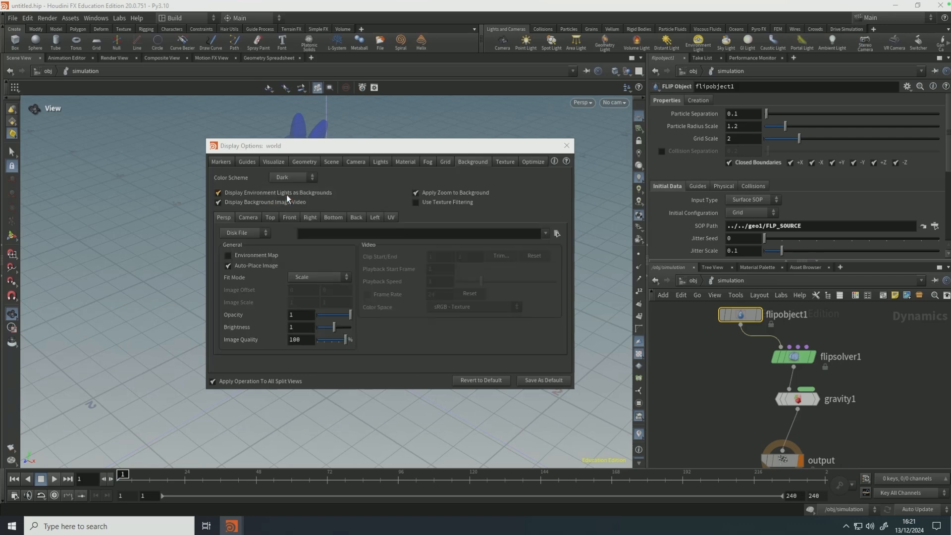
left_click(567, 145)
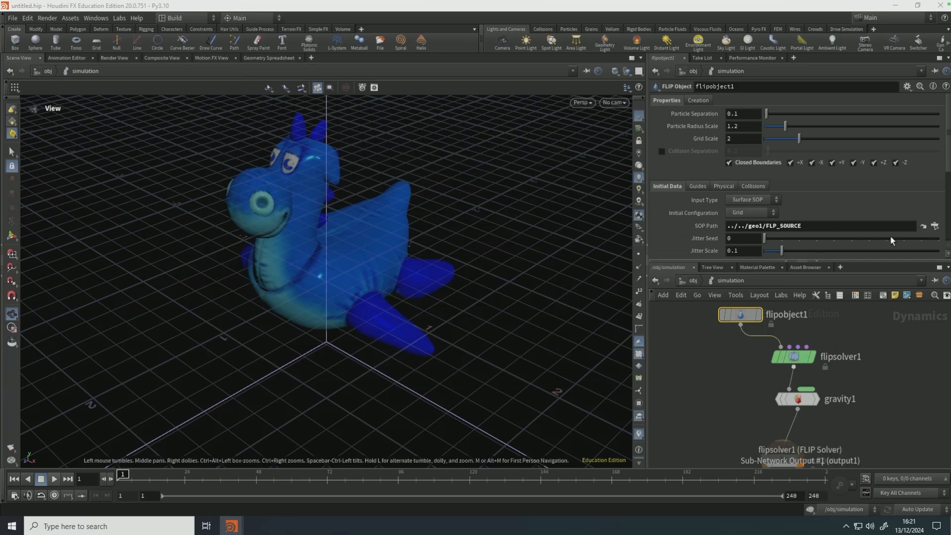
- Hide the geo1 object at the object level and return inside the simulation network
left_click(692, 281)
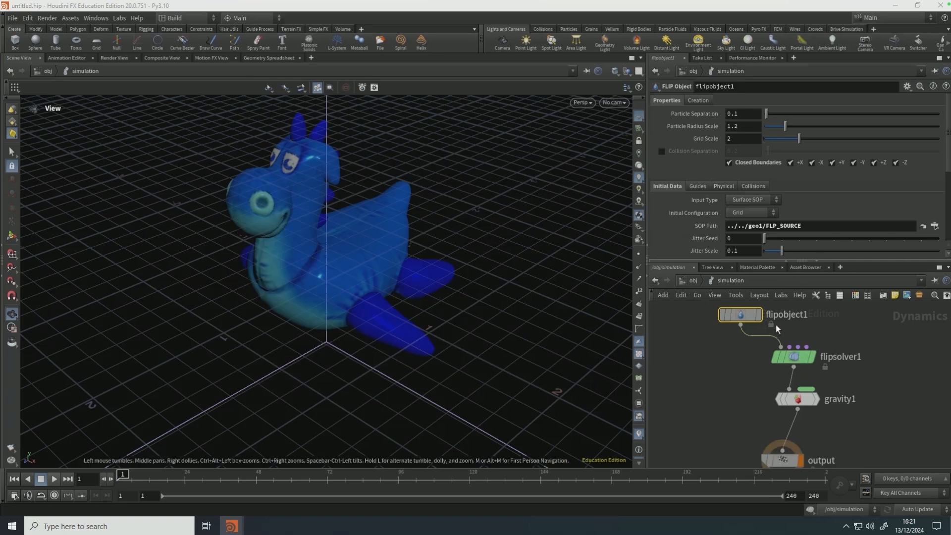
left_click(796, 354)
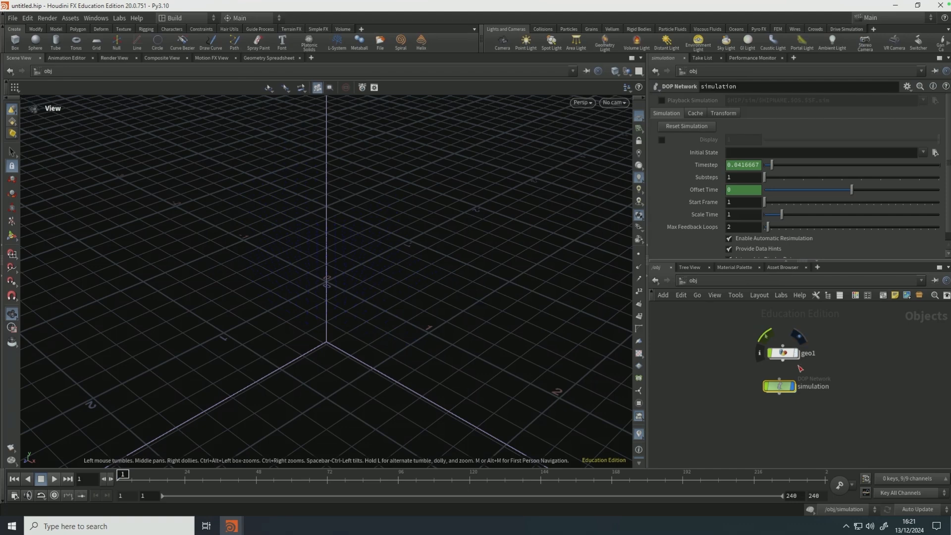
double_click(778, 387)
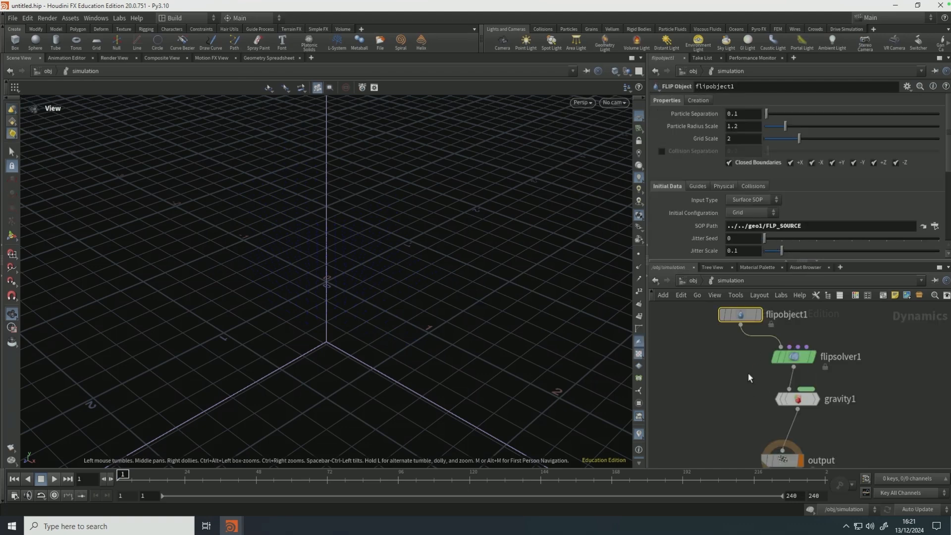
- Set the FLIP solver's volume limits box size to 5 by 10 by 5
scroll(423, 339, "down", 2)
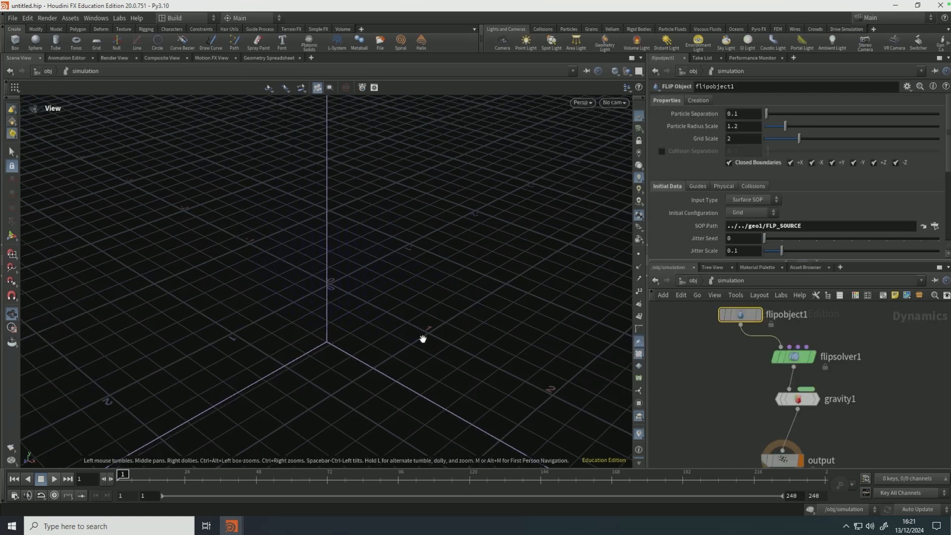
left_click_drag(386, 344, 400, 333)
scroll(325, 355, "down", 3)
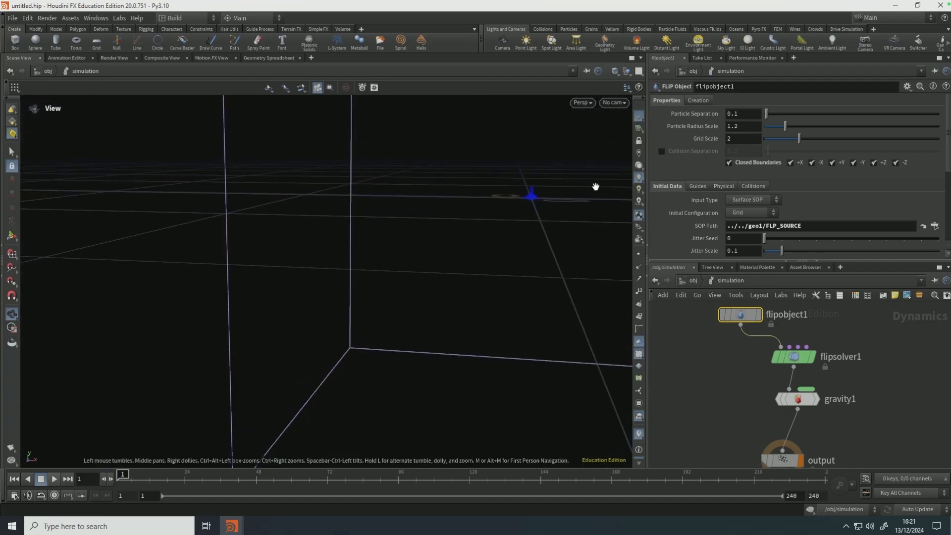
scroll(540, 197, "up", 2)
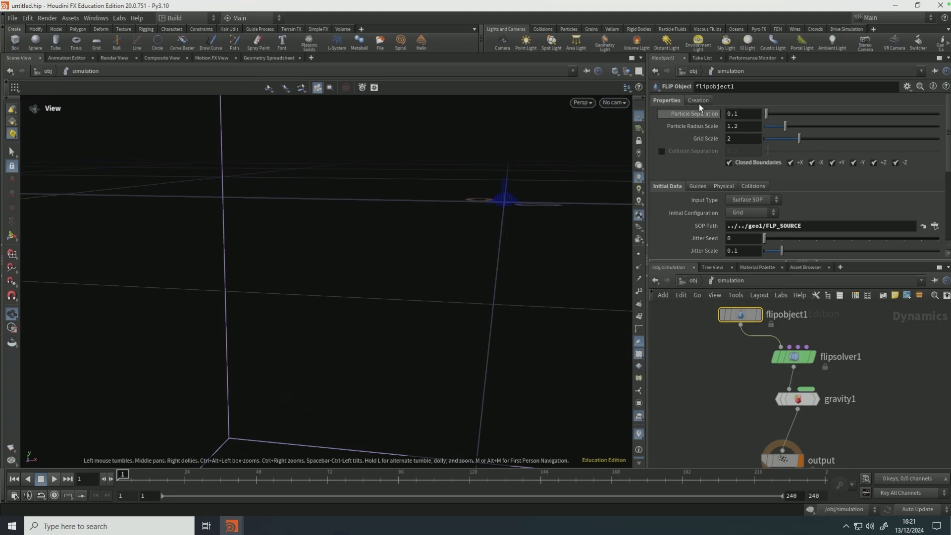
left_click(788, 355)
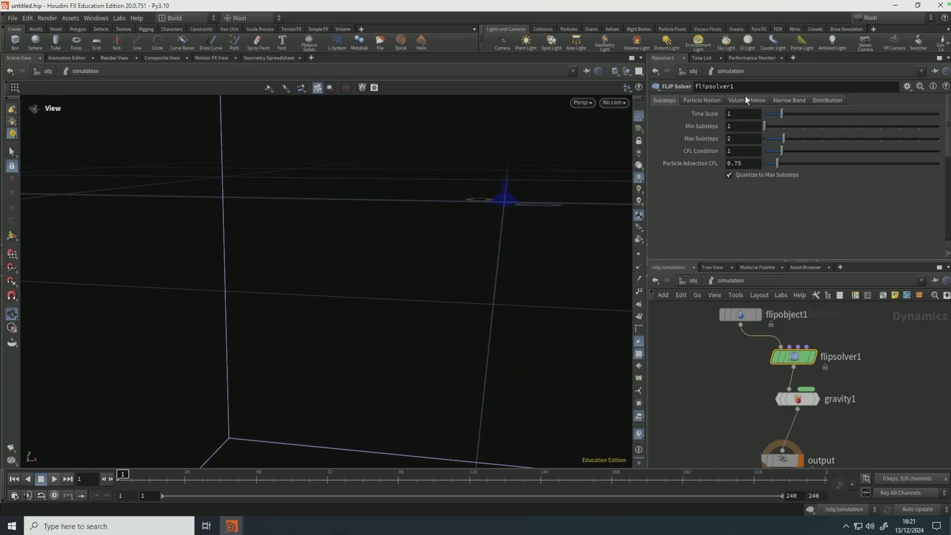
left_click(745, 99)
left_click(766, 214)
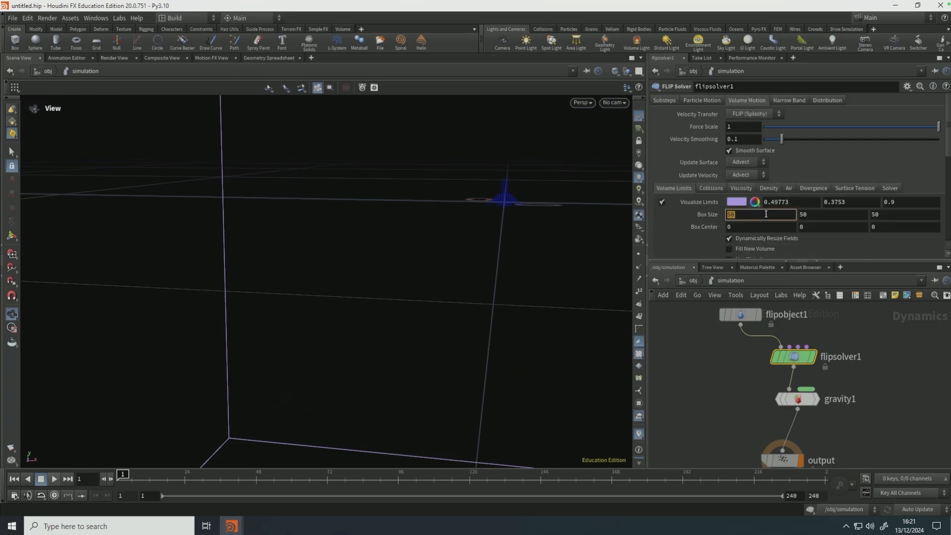
type("5")
left_click(831, 213)
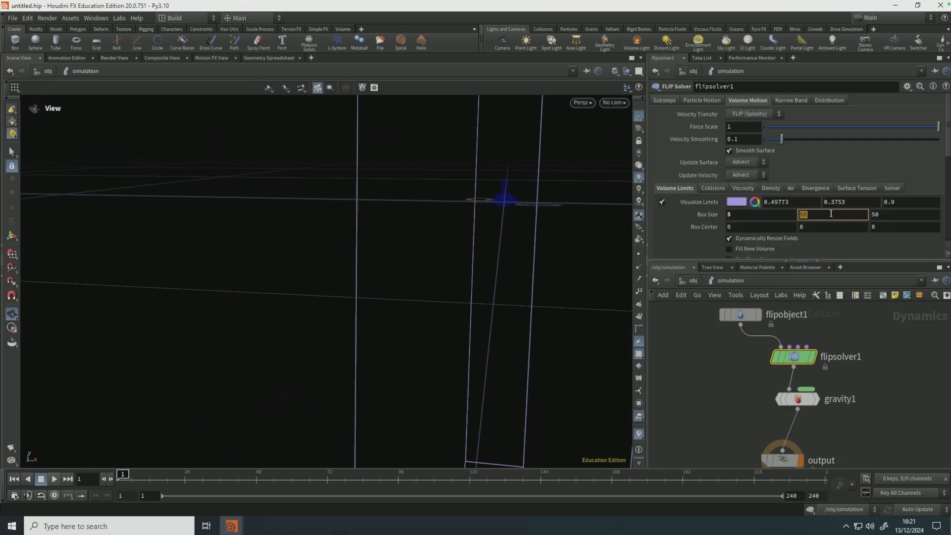
type("10")
left_click(884, 214)
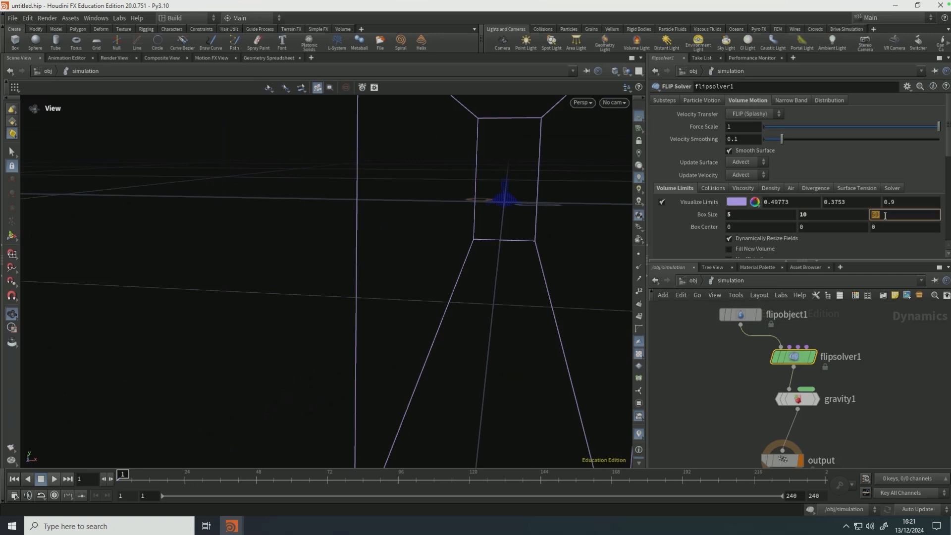
type("5")
- Set the Y value of the FLIP solver's volume limits box center to 5
left_click(866, 227)
type("5")
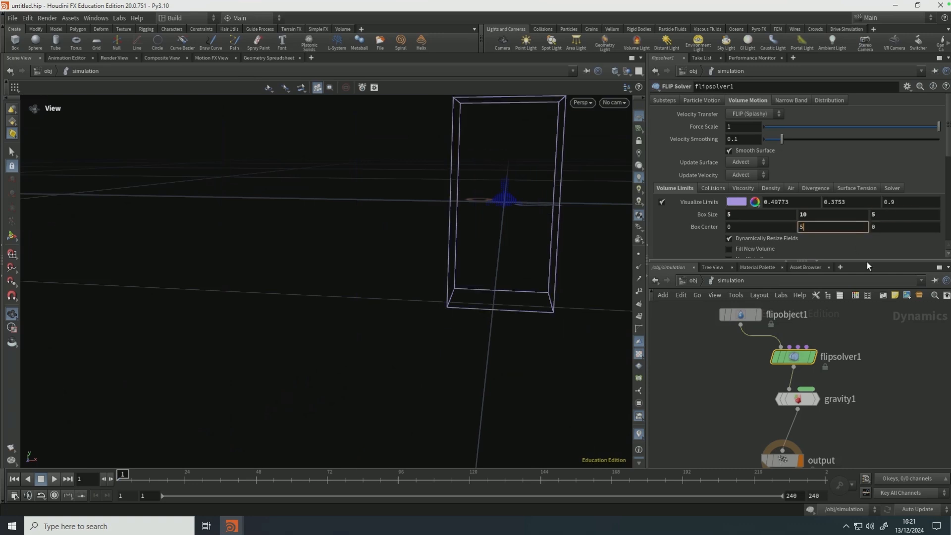
left_click(909, 359)
right_click_drag(299, 329, 410, 221)
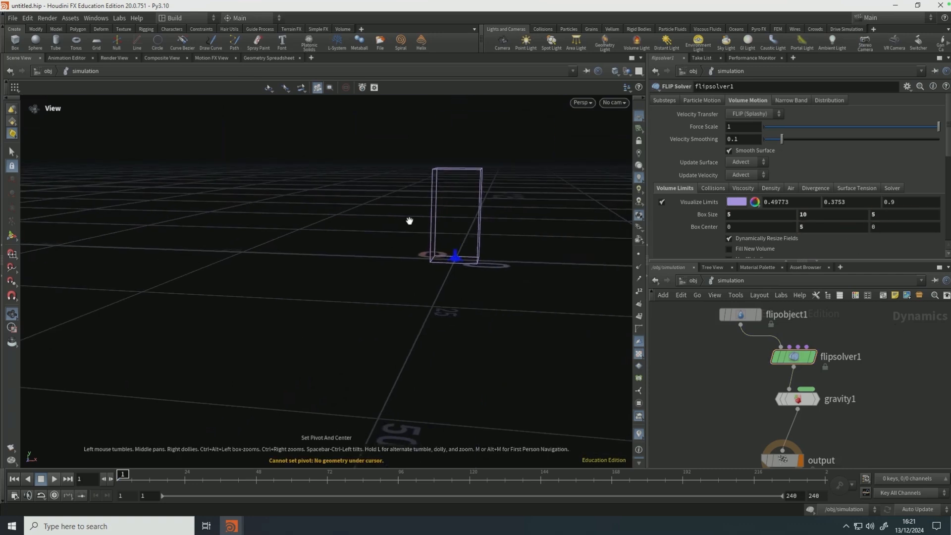
left_click_drag(409, 221, 392, 421)
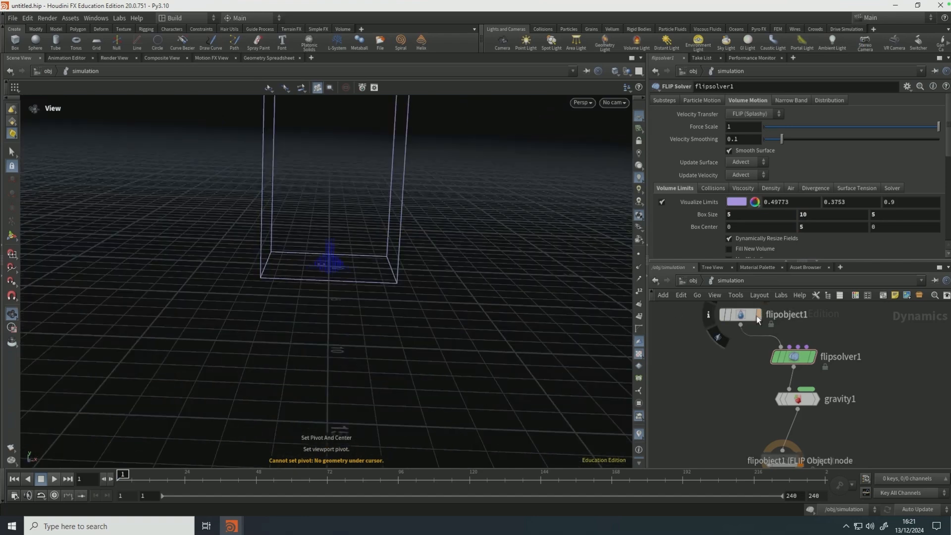
- Raise the rubber toy inside geo1 by setting its Y translation to 5
left_click(693, 280)
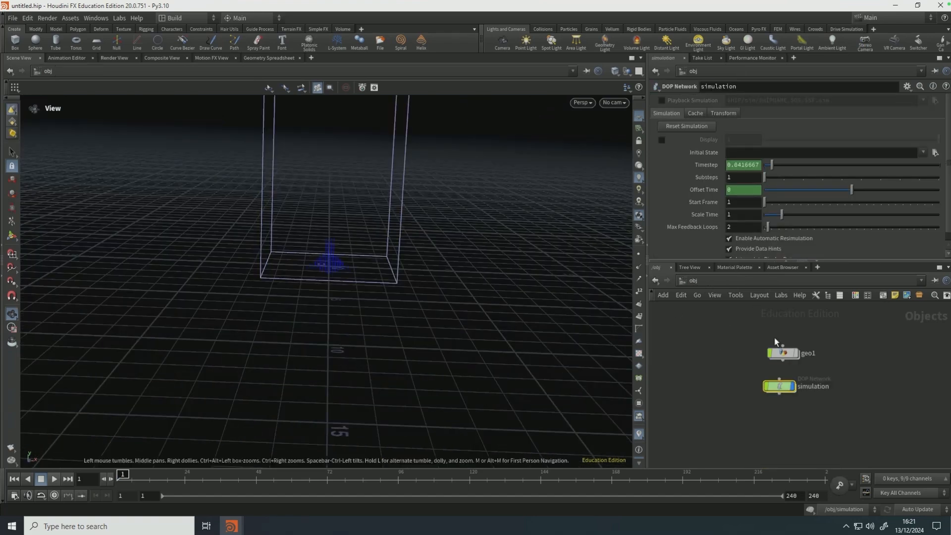
double_click(780, 353)
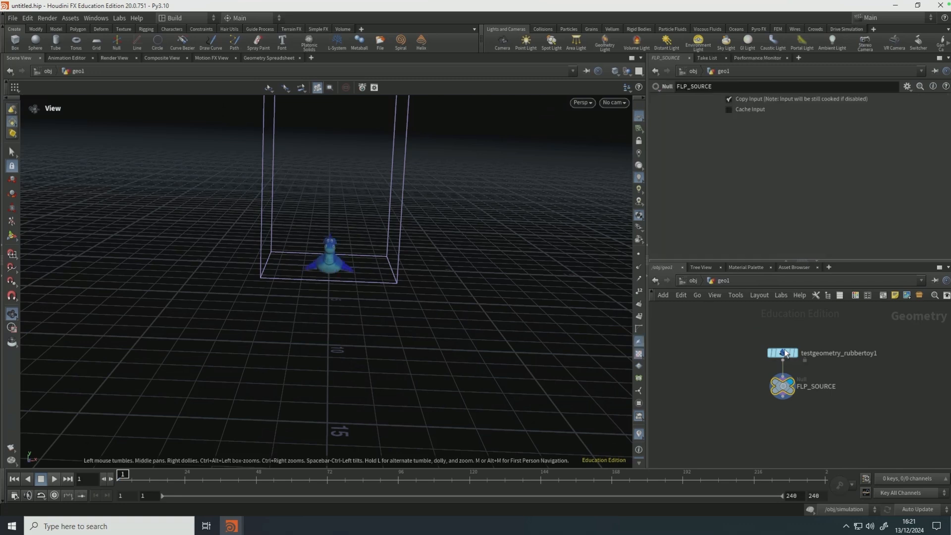
left_click(782, 353)
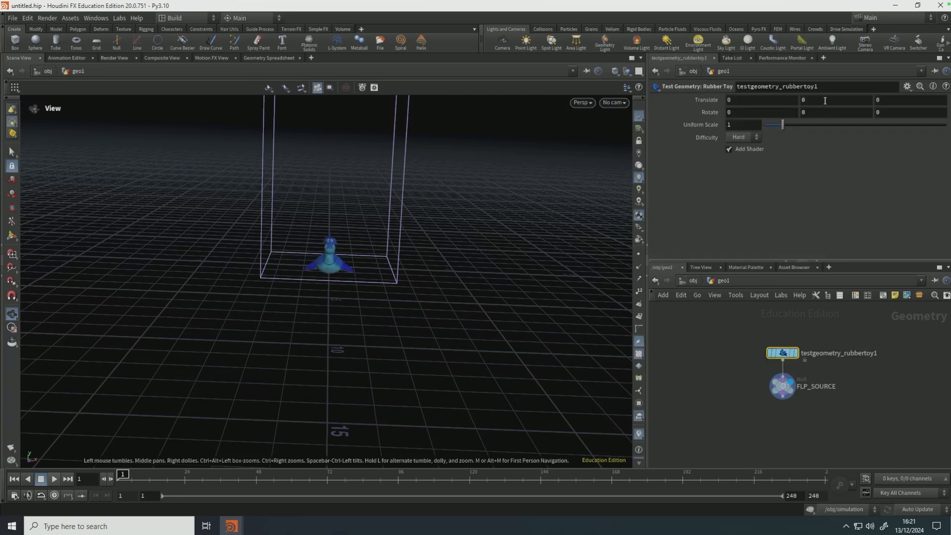
left_click(825, 100)
type("5")
key("Return")
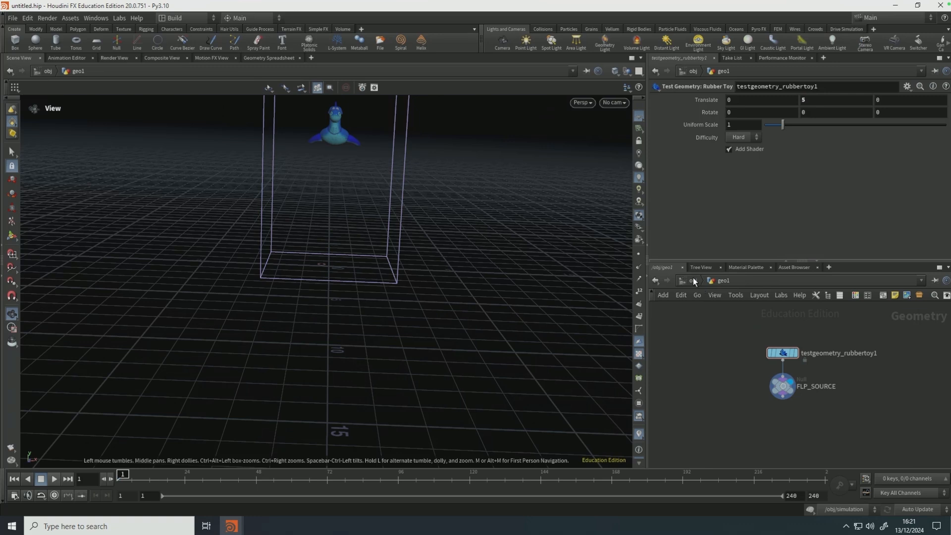
- Return to the simulation network, set flipobject1's Particle Separation to 0.05, and inspect the particles inside the container
left_click(694, 280)
double_click(778, 385)
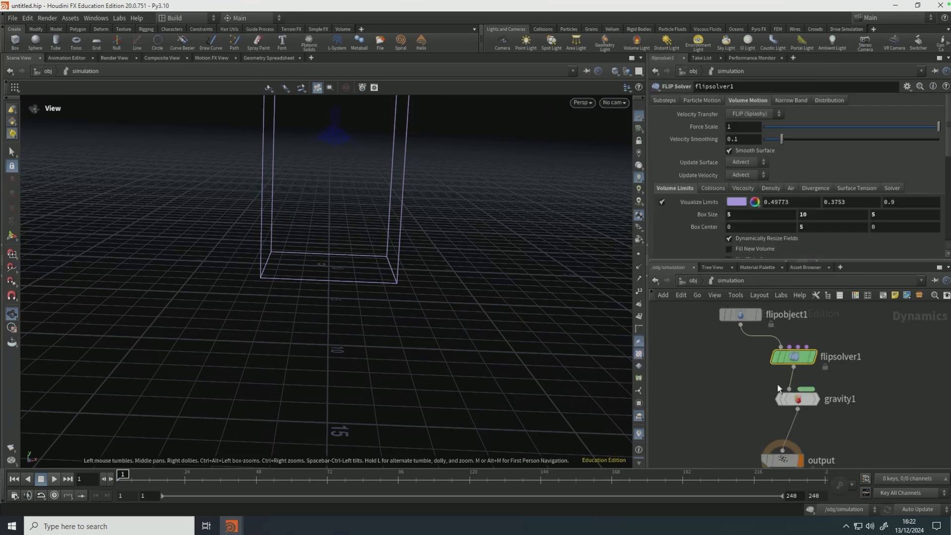
left_click(741, 314)
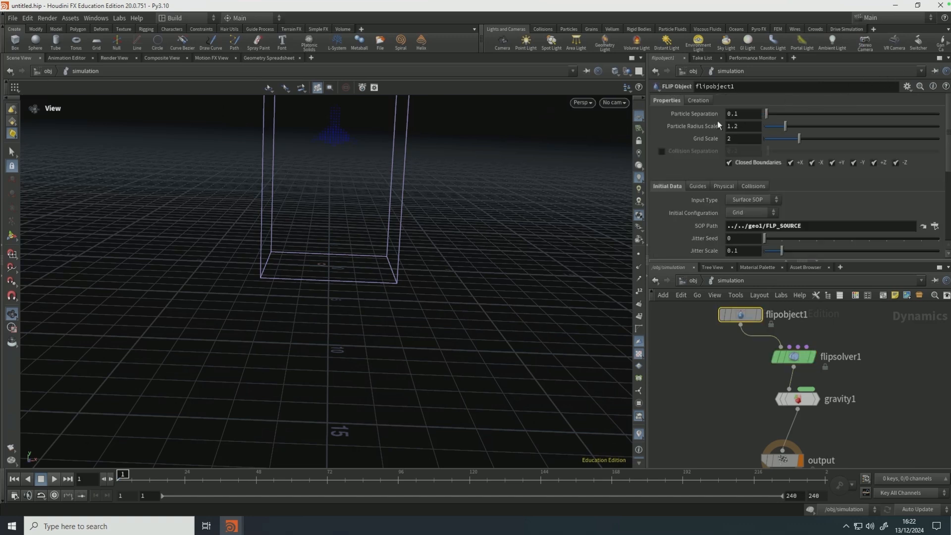
left_click(740, 114)
type("05")
key("Return")
right_click(274, 193)
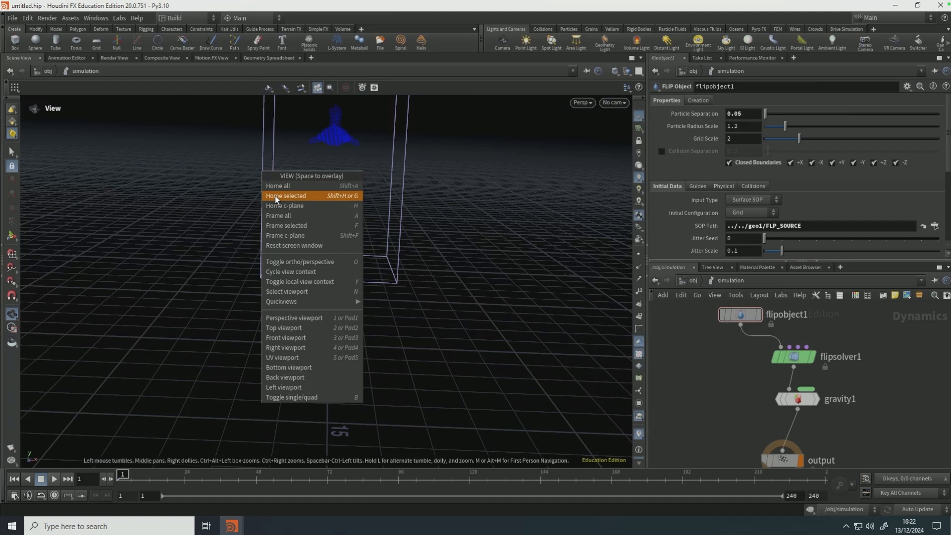
left_click(276, 197)
left_click_drag(296, 366, 318, 337)
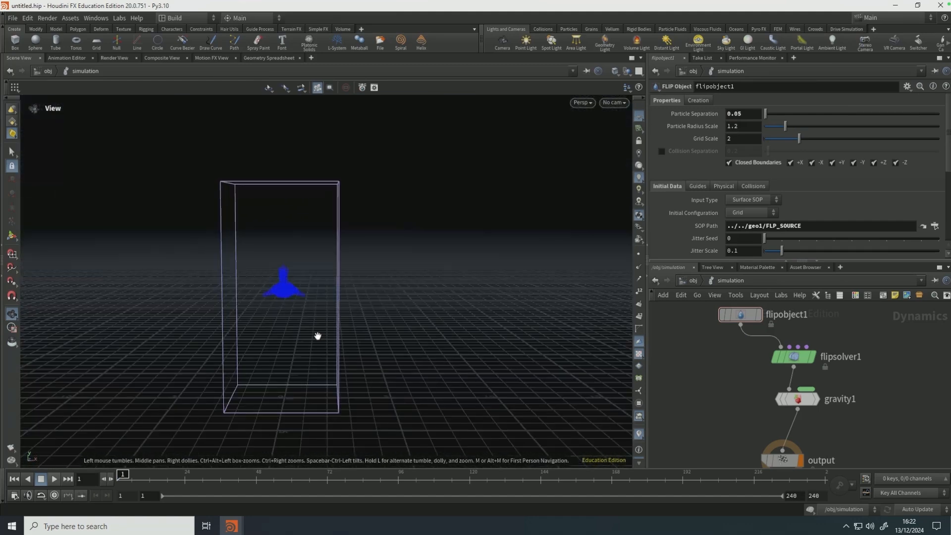
- Insert a VDB from Polygons node between the rubber toy and FLP_SOURCE in geo1
left_click(688, 281)
double_click(777, 341)
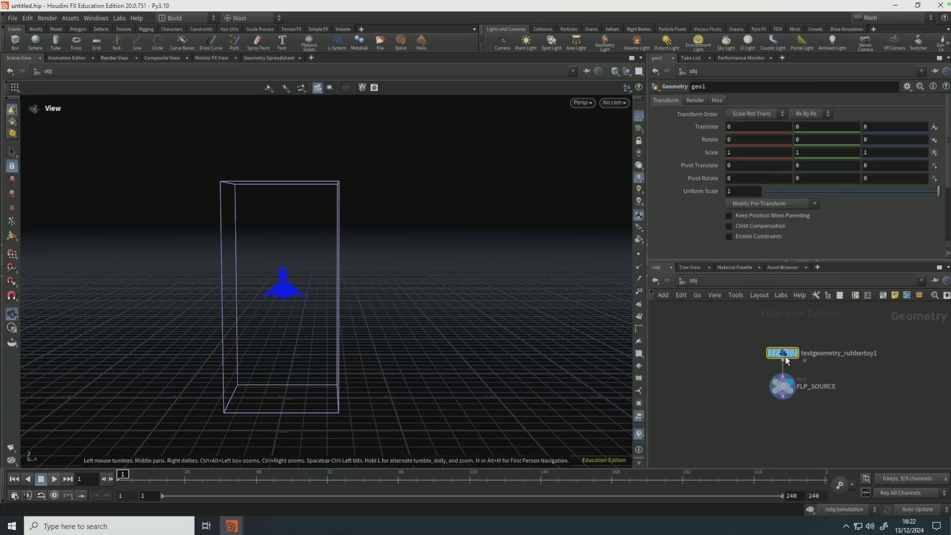
left_click(837, 367)
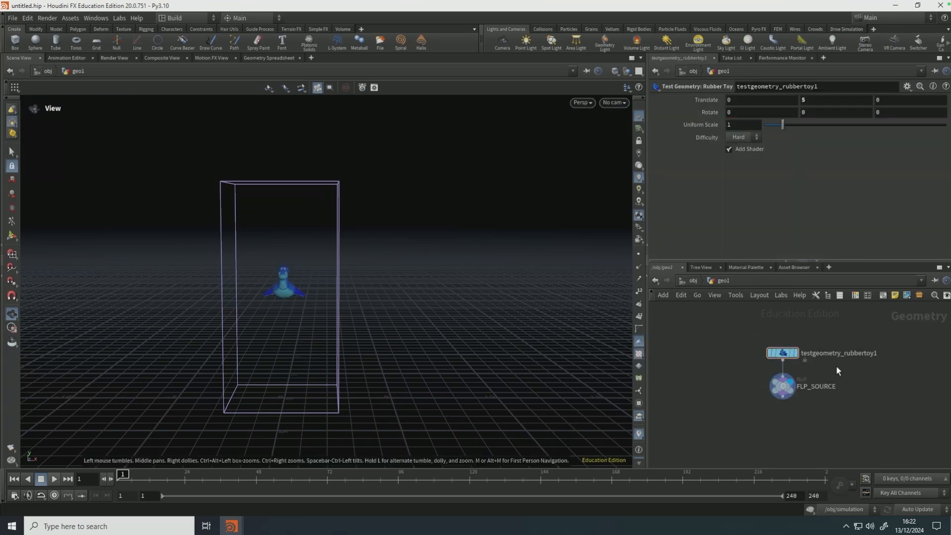
key("Tab")
type("vdb from po")
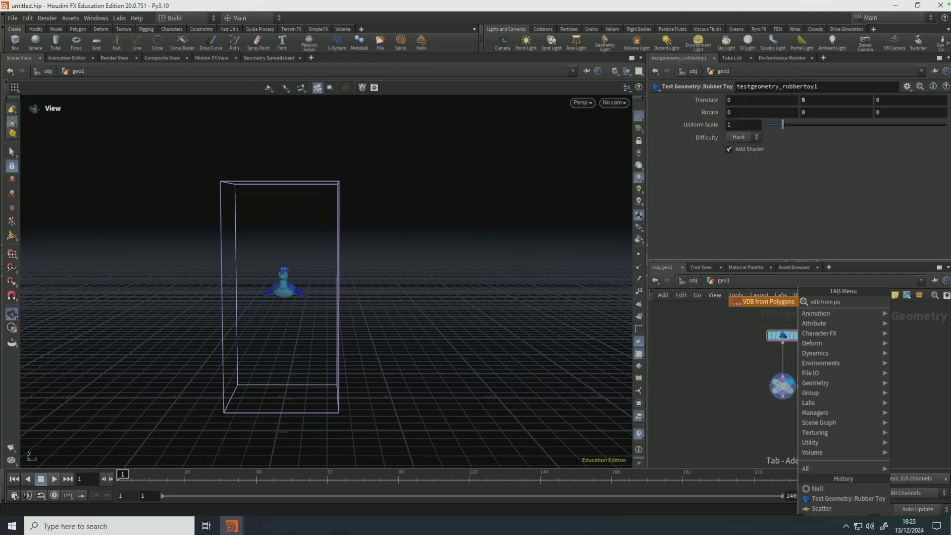
key("Return")
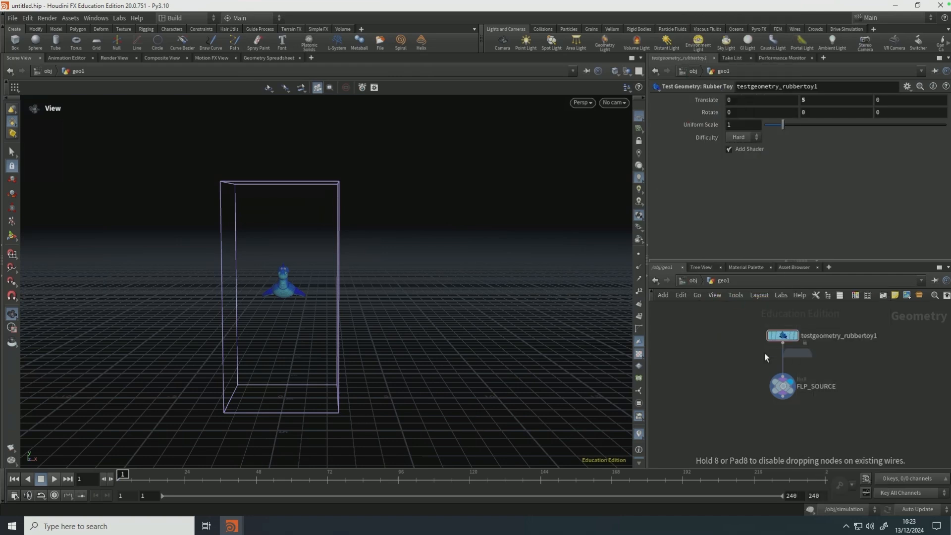
left_click(784, 360)
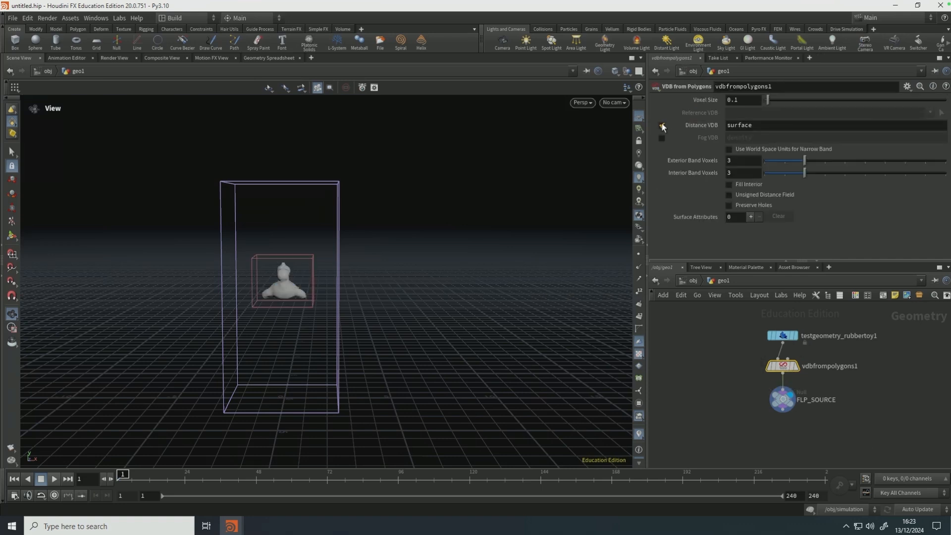
- Make vdbfrompolygons1 output a Fog VDB instead of a Distance VDB, with a voxel size of 0.01
left_click(661, 125)
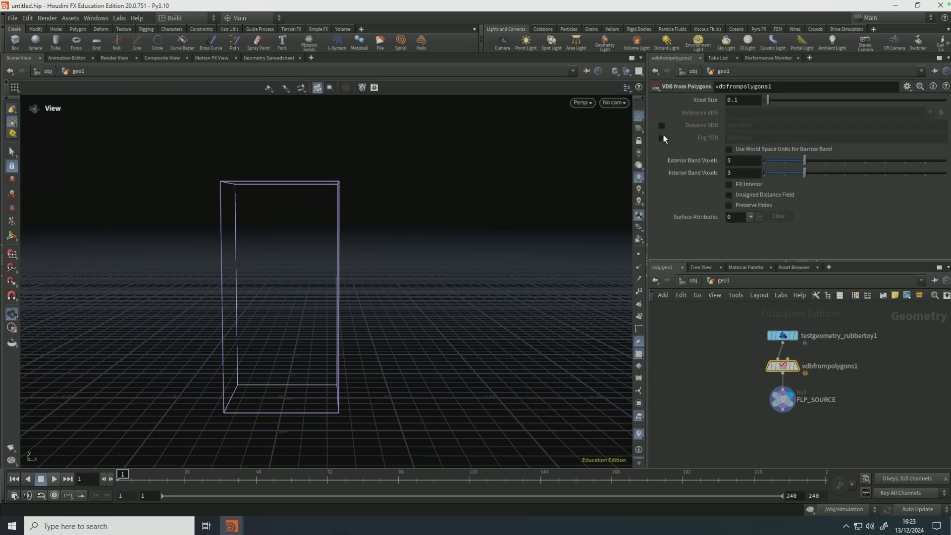
left_click(663, 138)
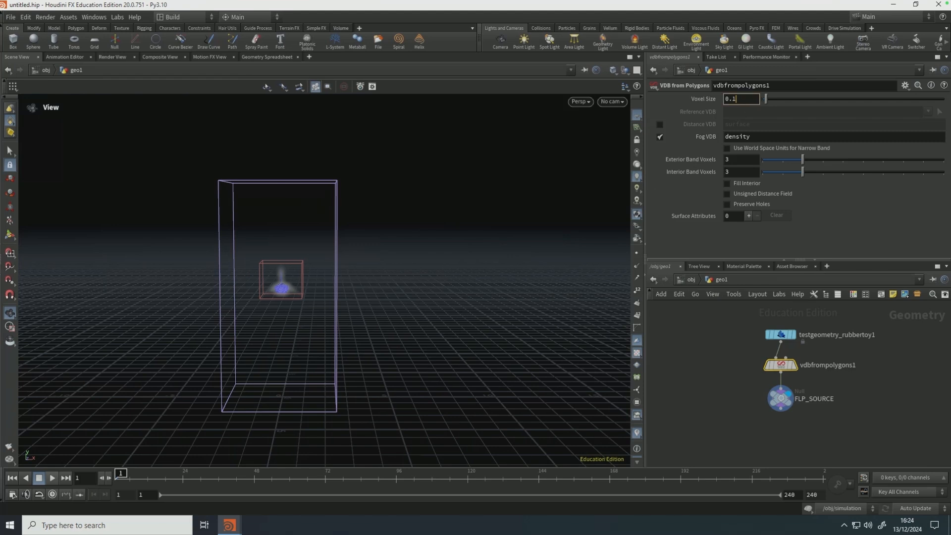
type("0.0")
key("Return")
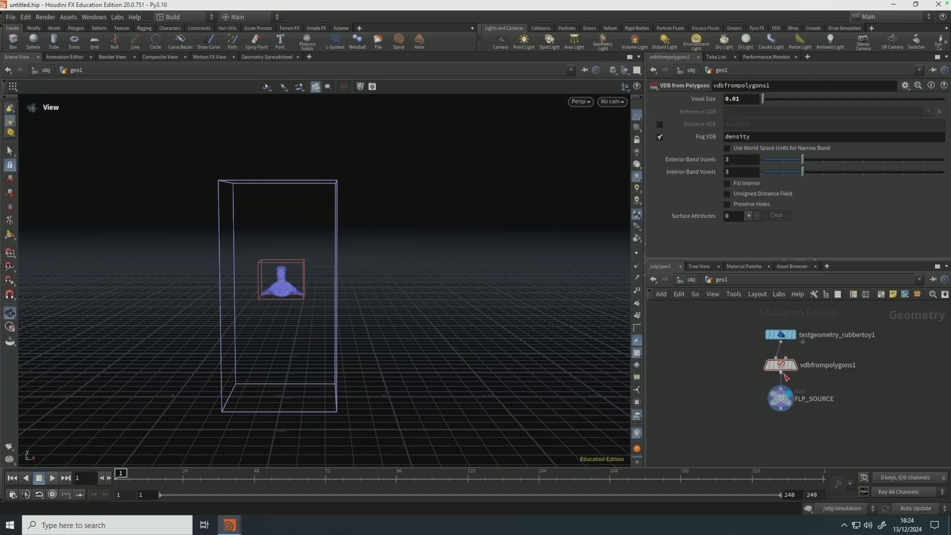
- Insert a Scatter node between vdbfrompolygons1 and FLP_SOURCE and raise its Force Total Count
key("Tab")
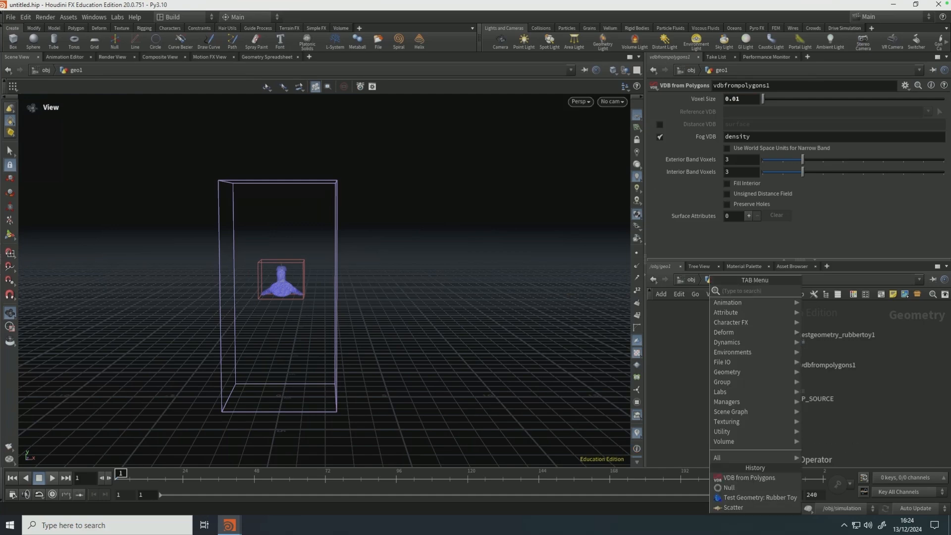
left_click(734, 507)
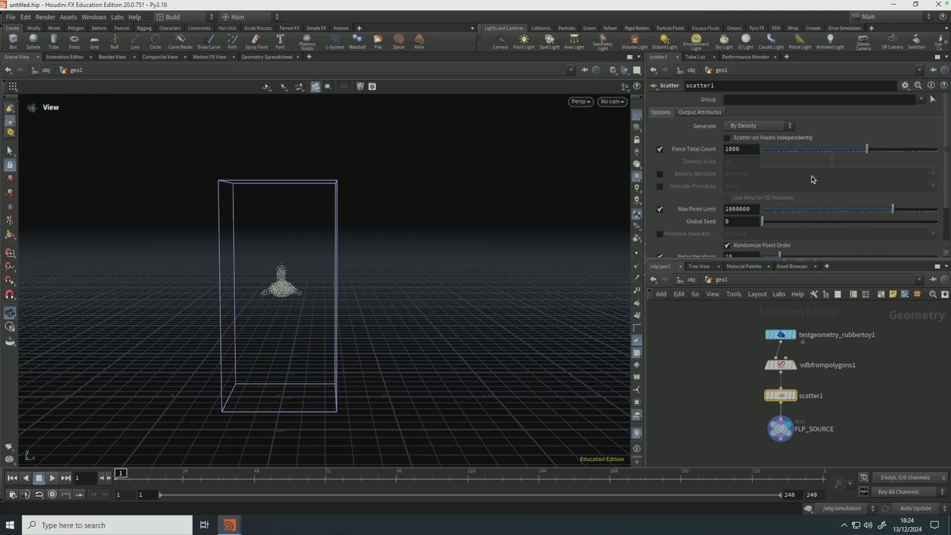
left_click(745, 150)
type("0")
key("Return")
- Add a Volume Source node in the simulation network and wire its output to flipsolver1's last input
key("u")
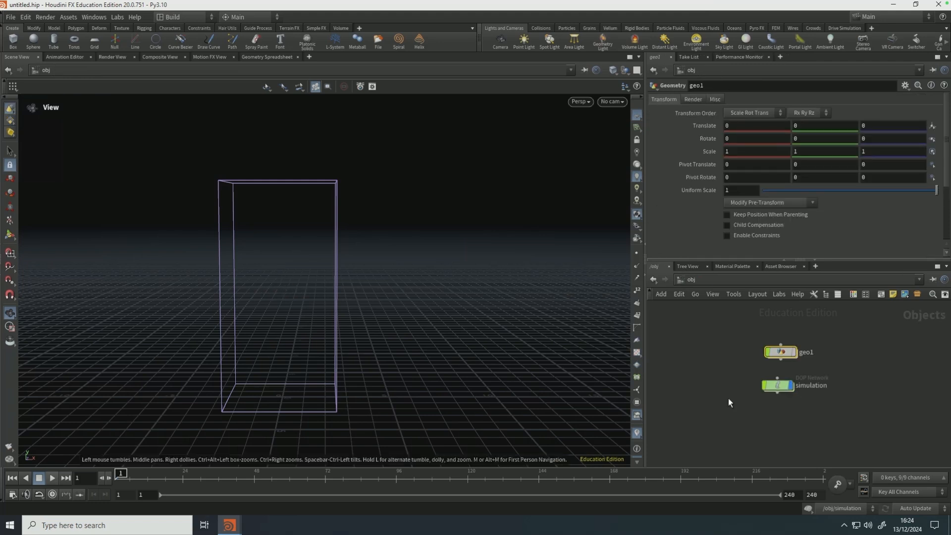
double_click(781, 386)
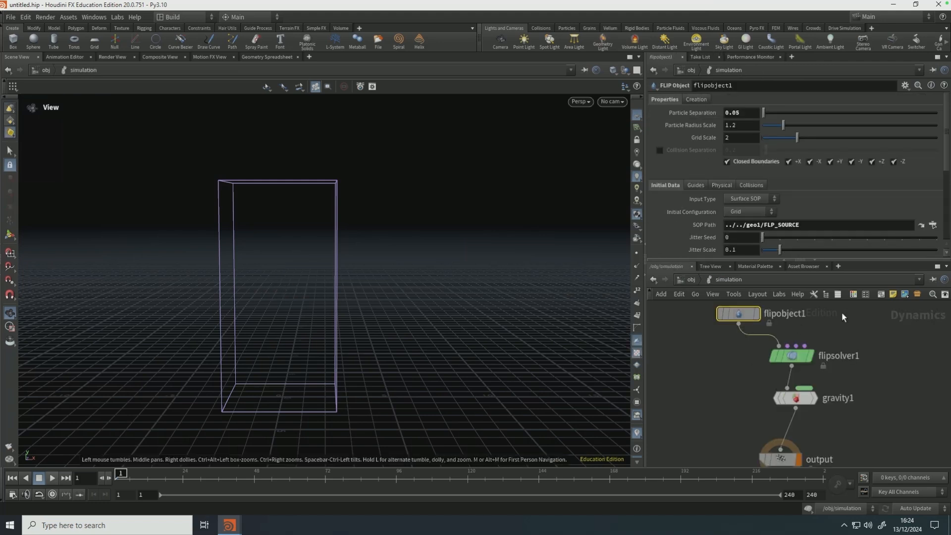
key("Tab")
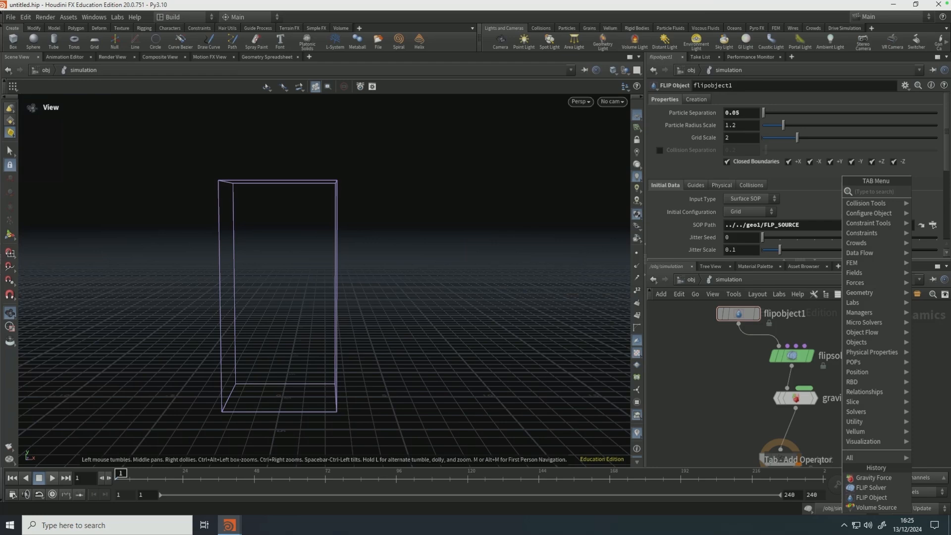
type("volume sou")
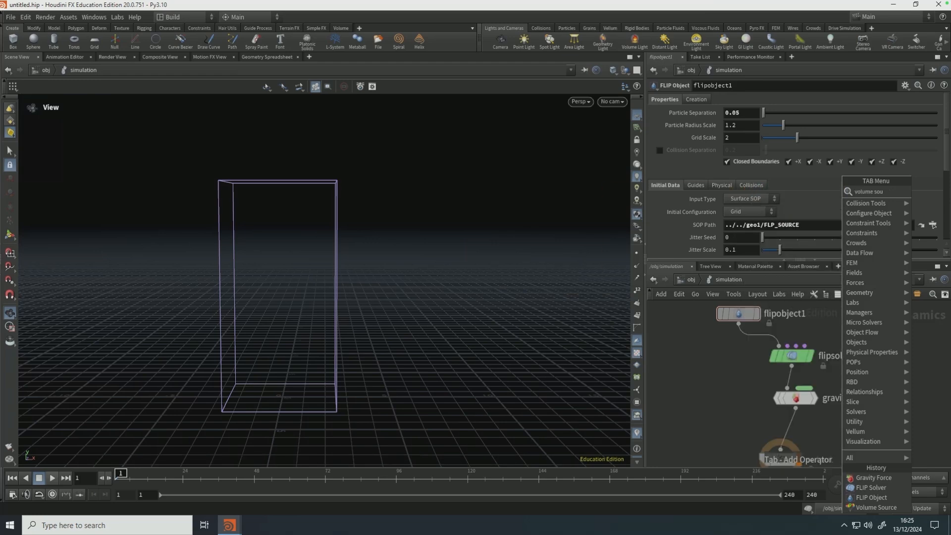
key("Return")
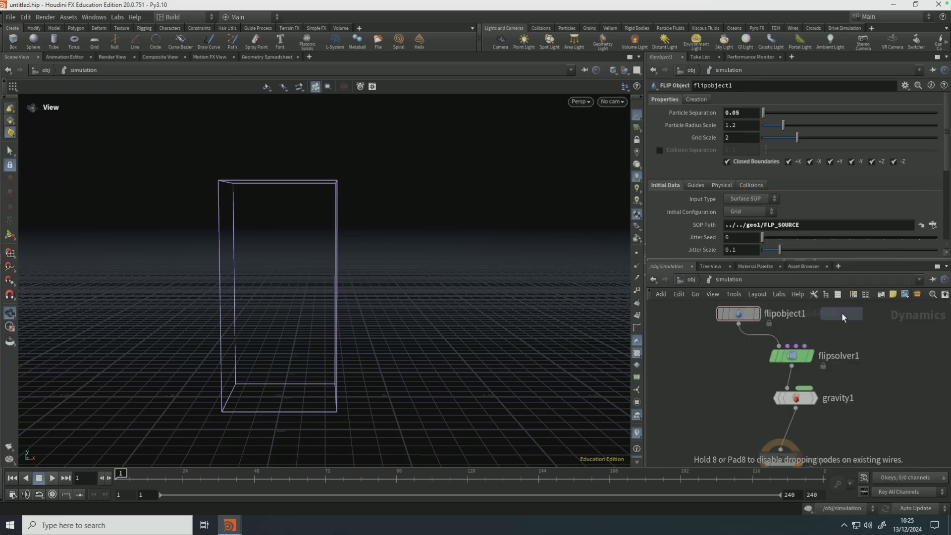
left_click(842, 314)
left_click(805, 347)
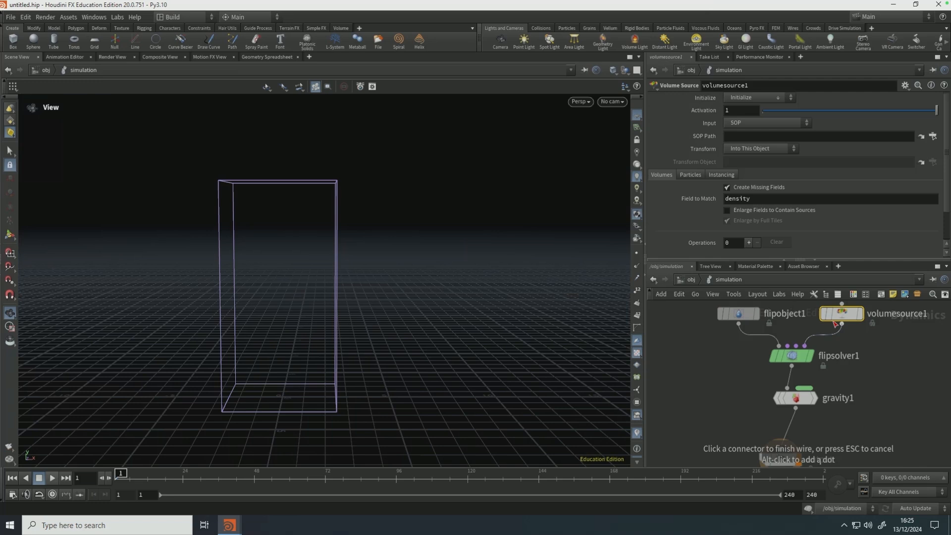
left_click(843, 324)
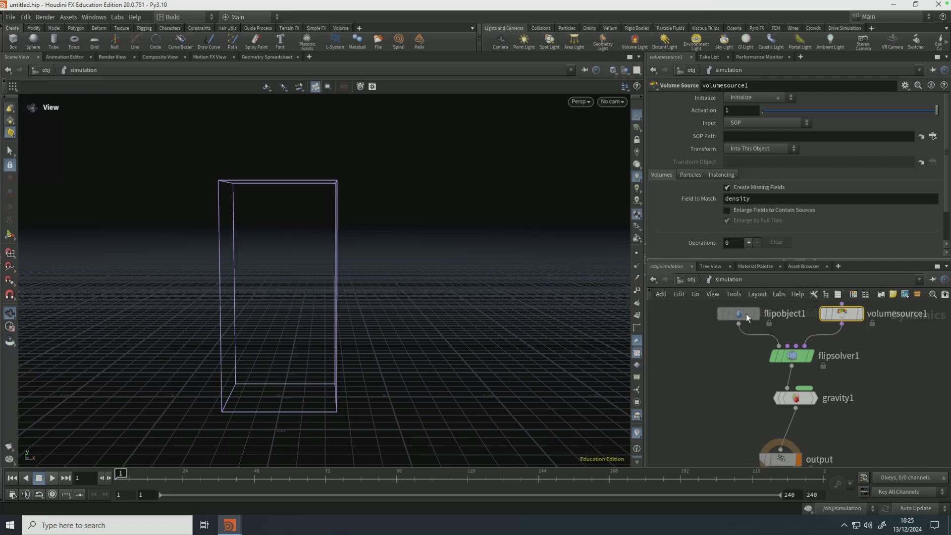
- Move the path ../../geo1/FLP_SOURCE out of flipobject1's SOP Path and into the SOP Path of volumesource1
left_click(748, 314)
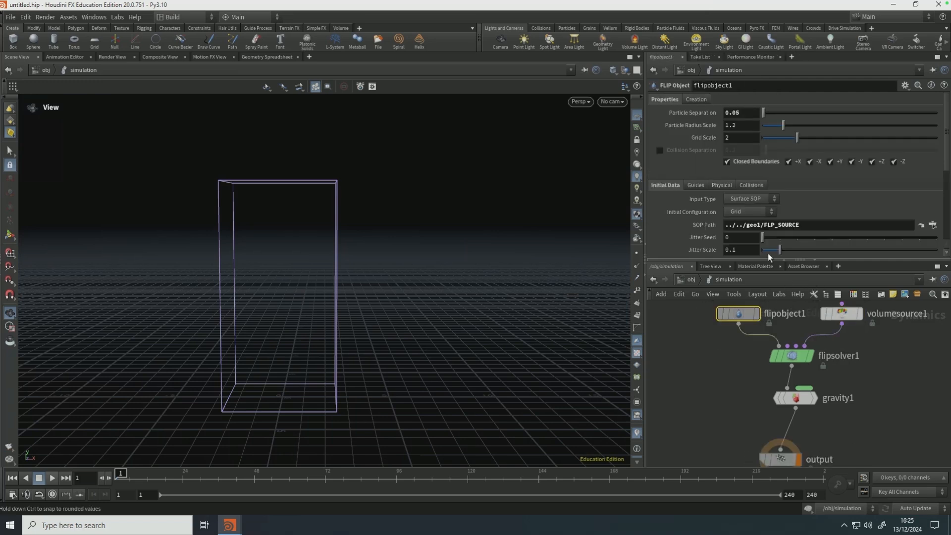
left_click(803, 225)
left_click_drag(802, 224, 651, 225)
key("ctrl+c")
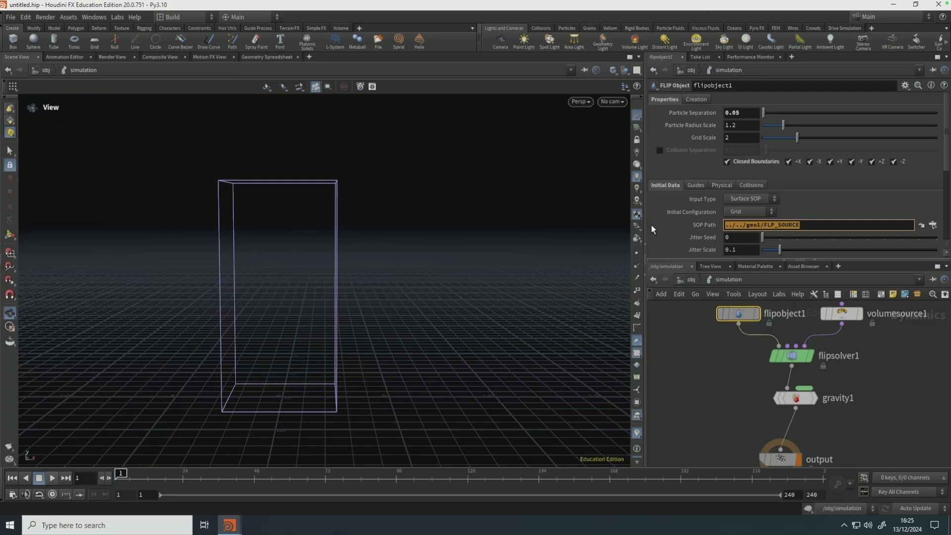
key("BackSpace")
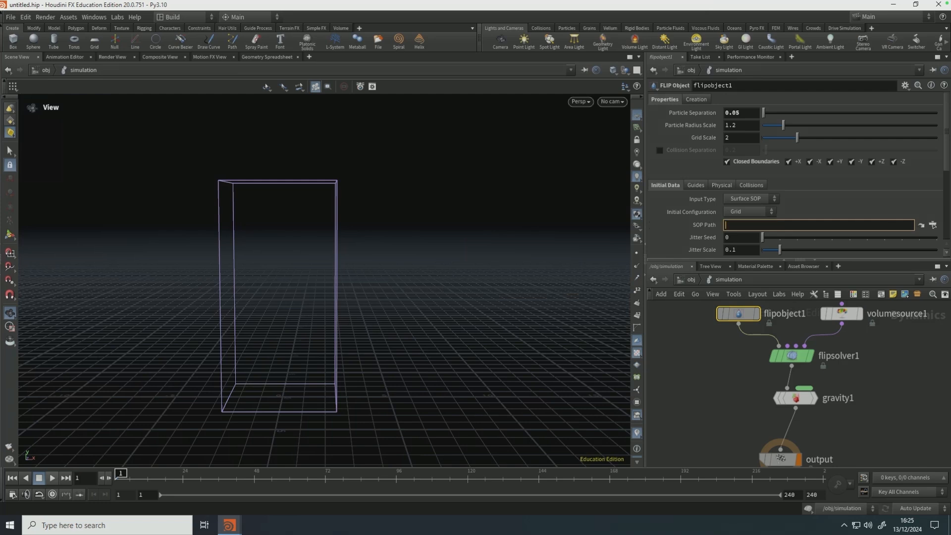
left_click(841, 314)
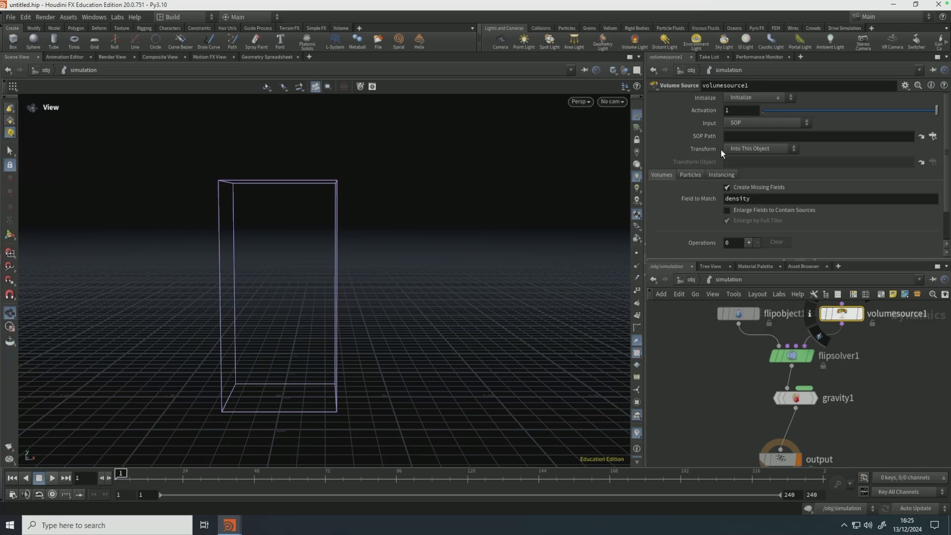
left_click(731, 137)
key("ctrl+v")
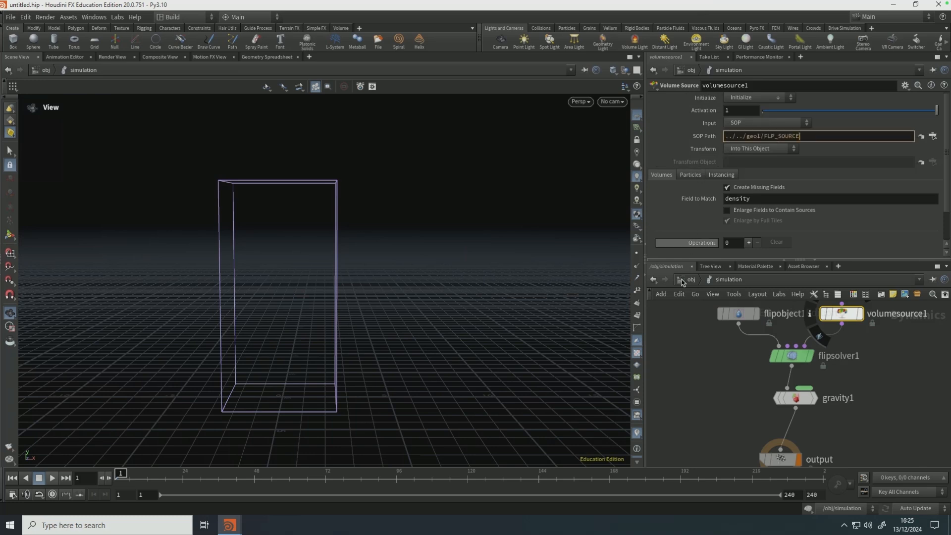
key("Return")
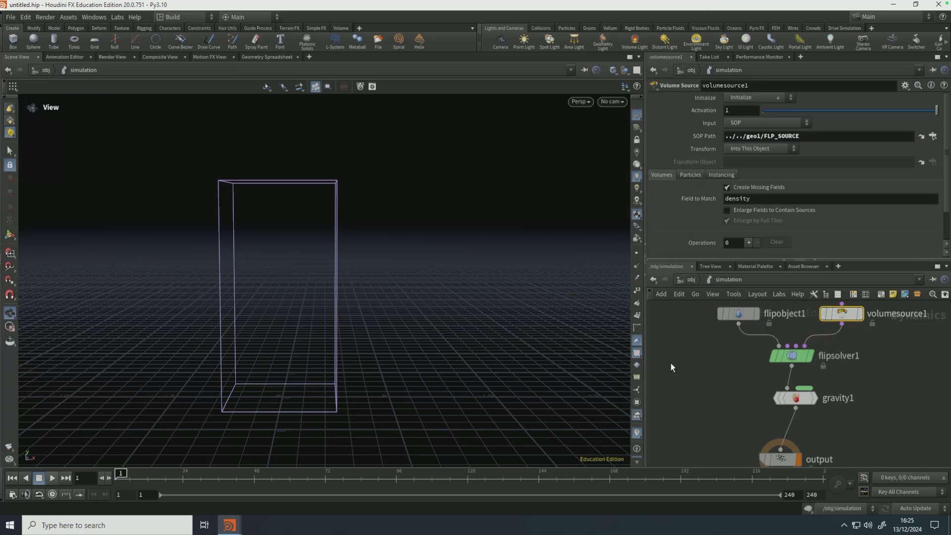
- Clear the particle source Group on volumesource1 and play the simulation to about frame 39
left_click(693, 174)
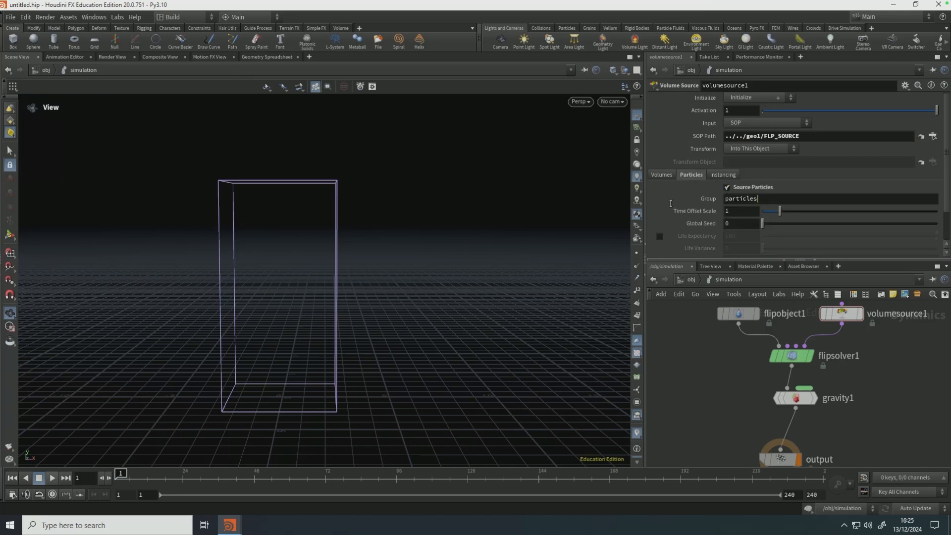
left_click_drag(761, 200, 671, 203)
key("BackSpace")
key("Return")
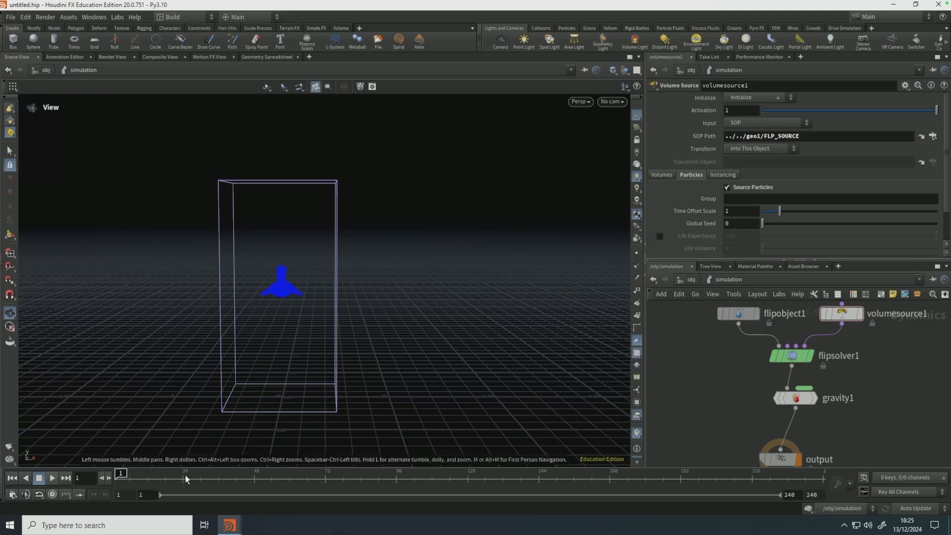
left_click(51, 479)
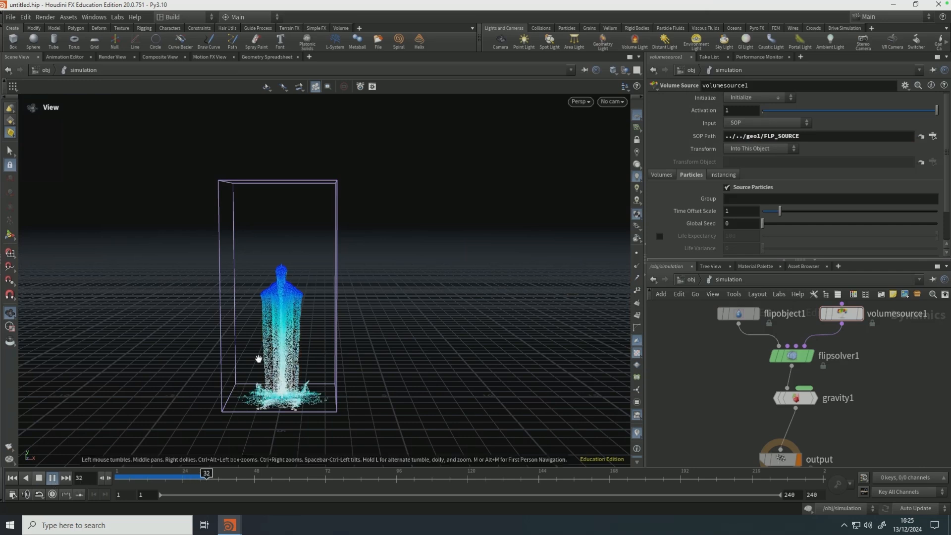
left_click(52, 479)
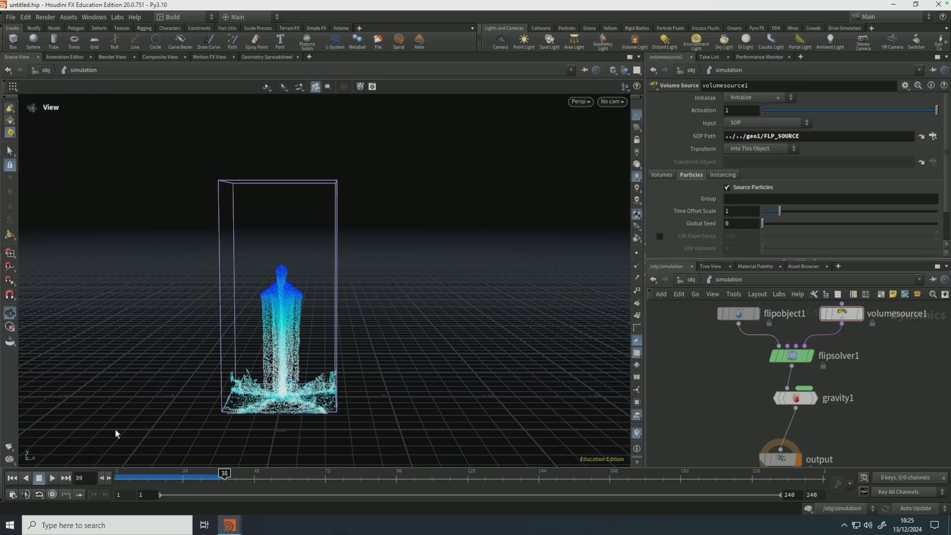
- Create a second Geometry node at object level below the simulation network and go inside it
left_click(685, 279)
left_click(774, 415)
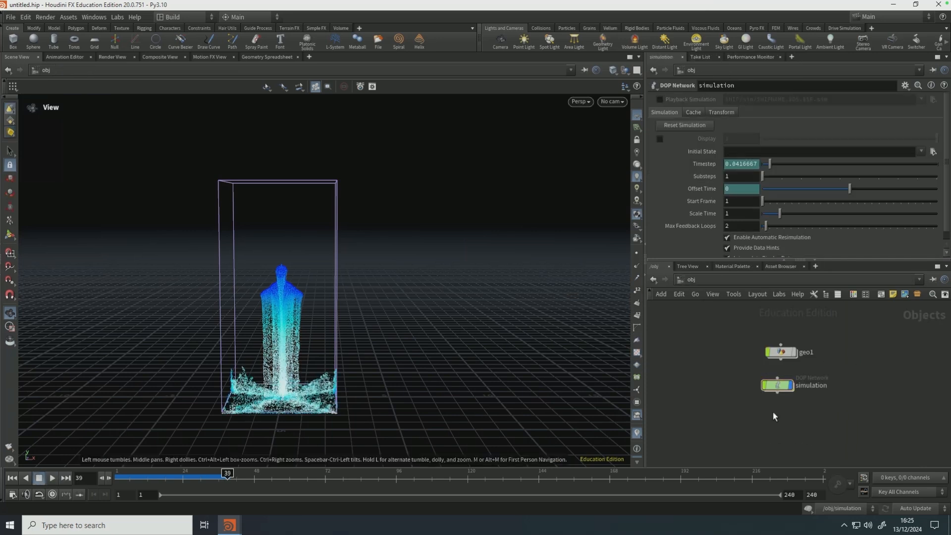
key("Tab")
type("geo")
key("Return")
left_click(782, 410)
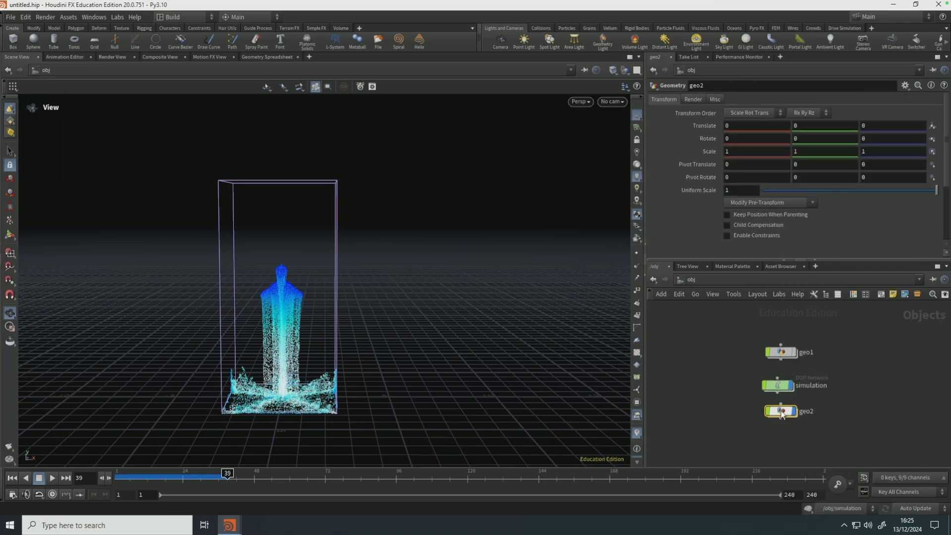
double_click(782, 411)
- Add a DOP Import Fields node connected to a File Cache node inside geo2
key("Tab")
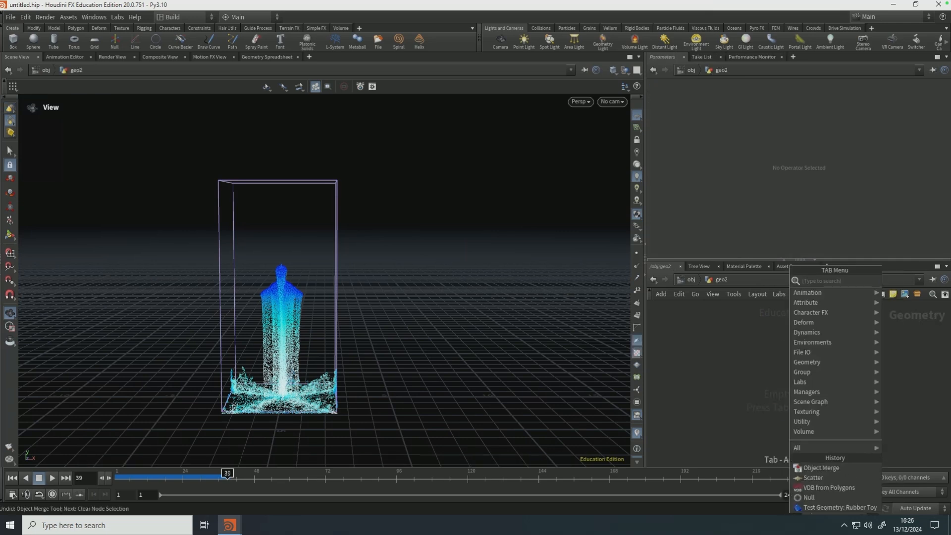
type("dop")
key("Return")
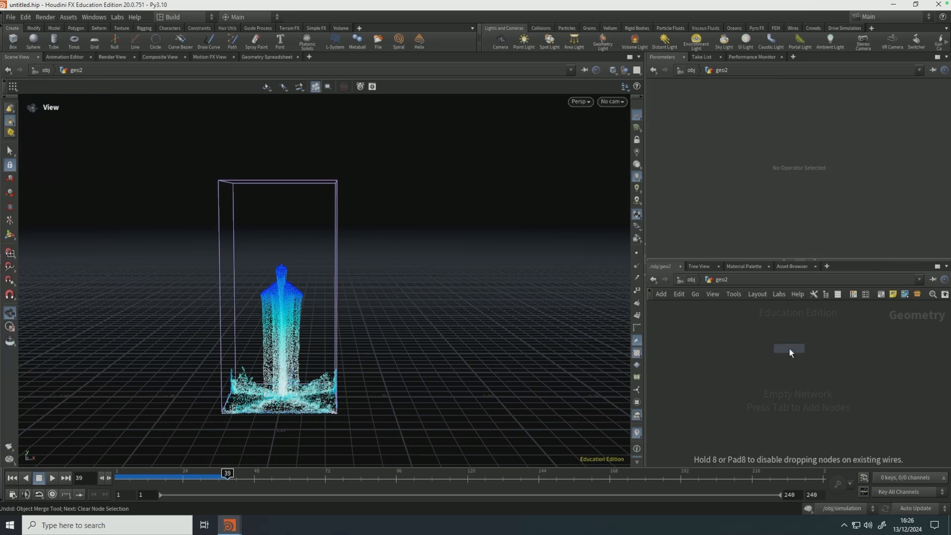
left_click(790, 351)
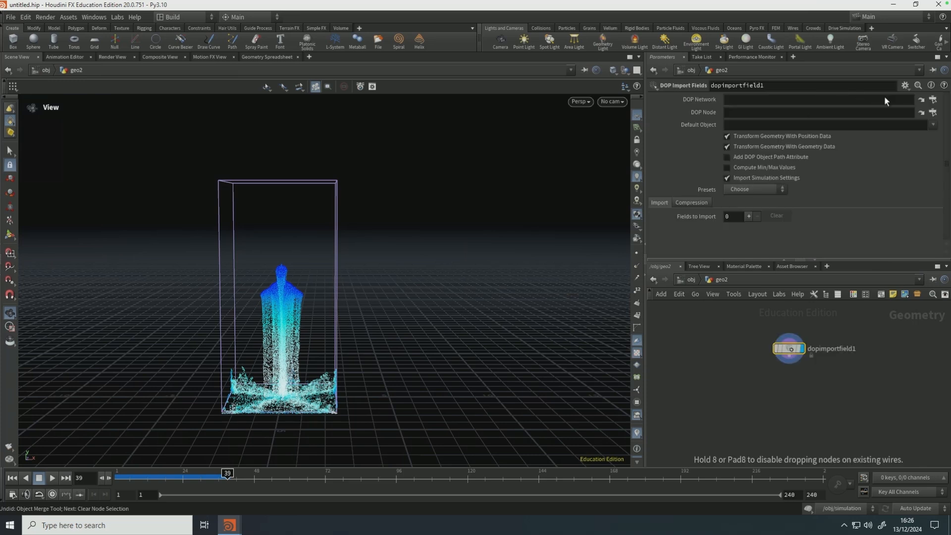
- Set the DOP Network of dopimportfield1 to /obj/simulation
left_click(934, 100)
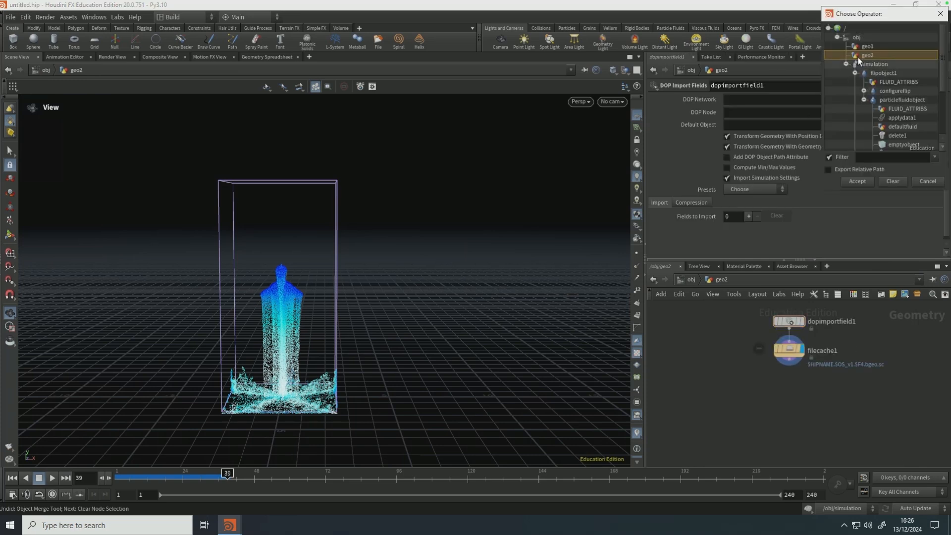
scroll(890, 122, "down", 3)
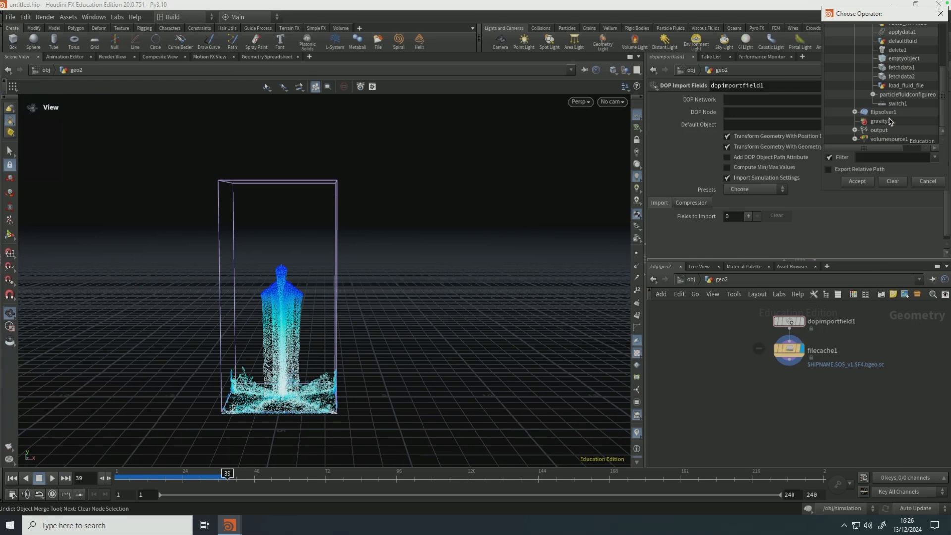
scroll(890, 122, "up", 3)
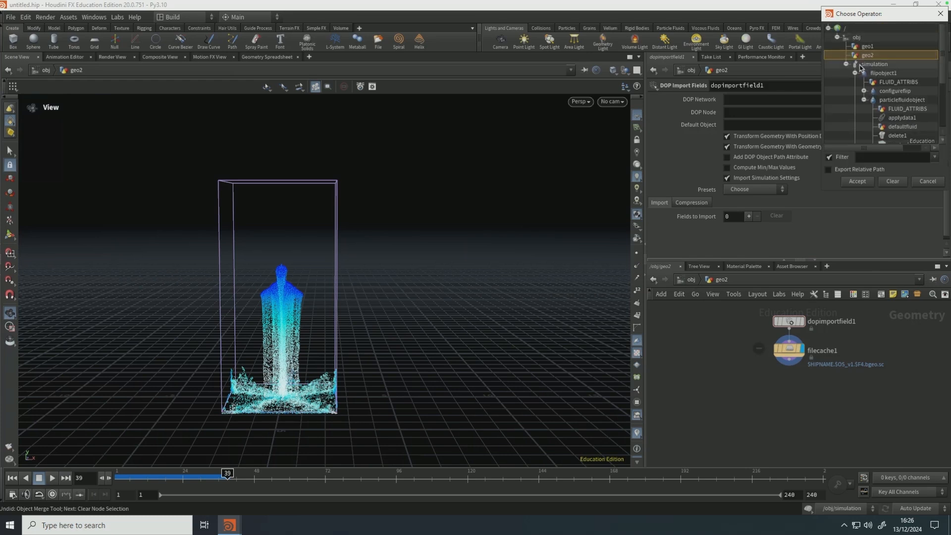
left_click(873, 64)
left_click(860, 182)
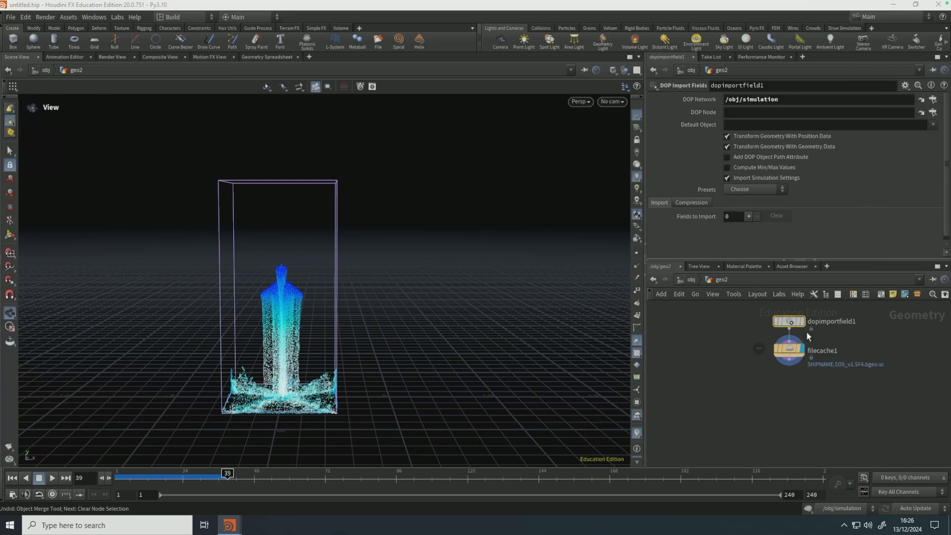
- Hide the simulation network and, in geo2, display dopimportfield1 with a preset that imports three fields including Geometry
key("u")
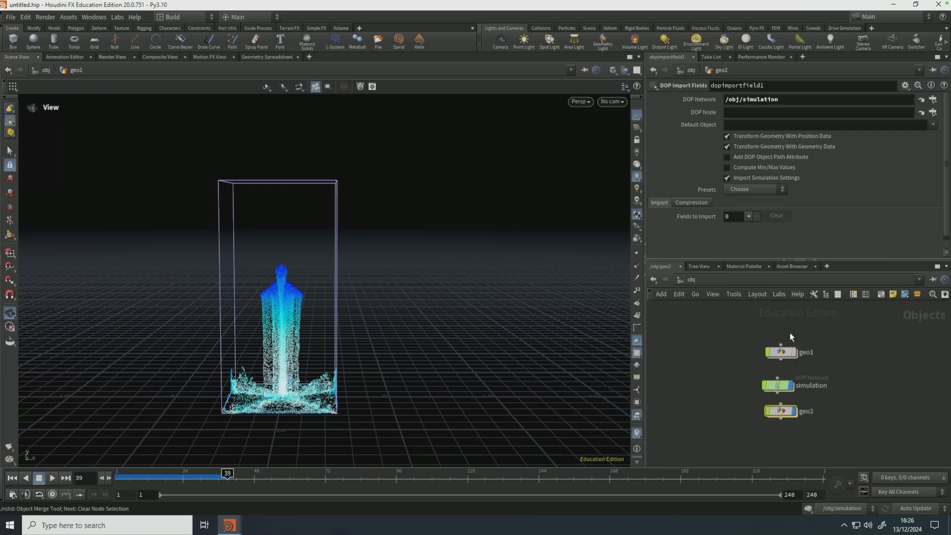
left_click(792, 385)
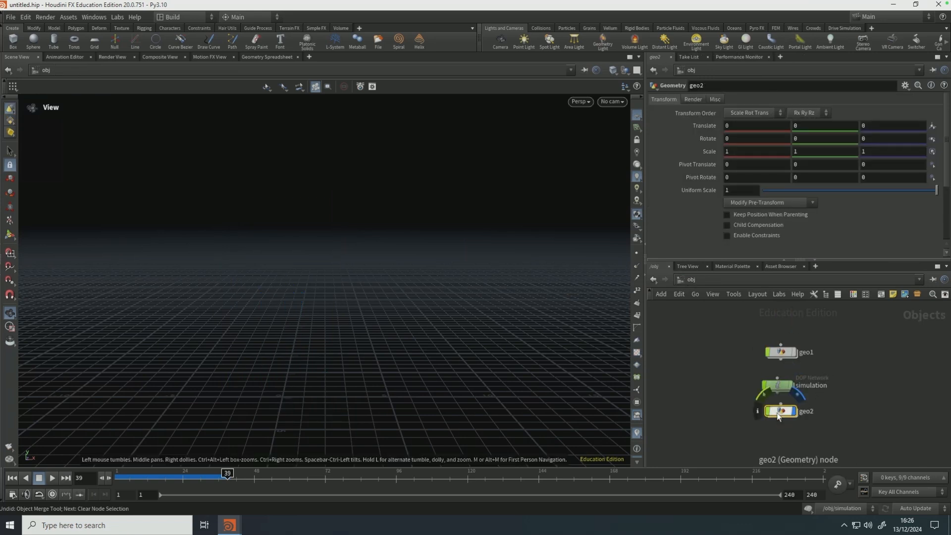
double_click(778, 413)
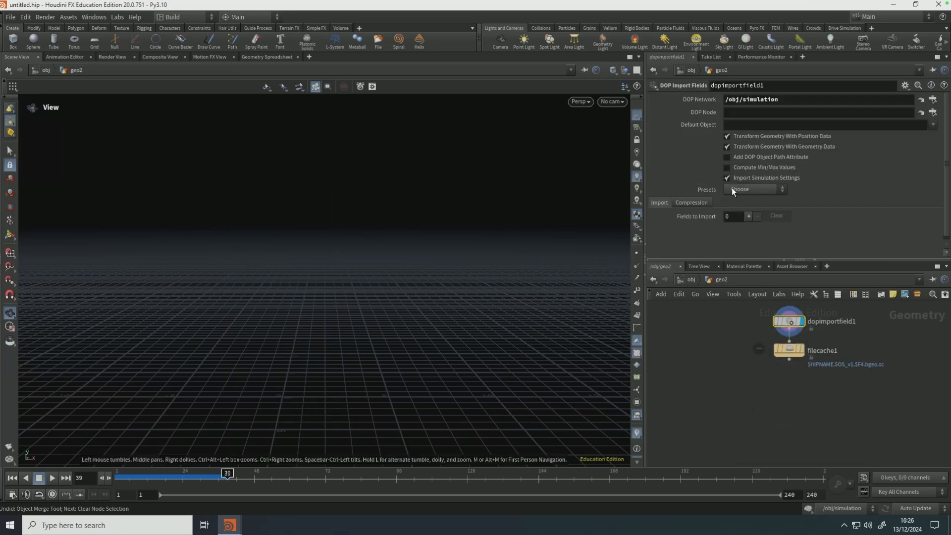
left_click(732, 188)
left_click(742, 240)
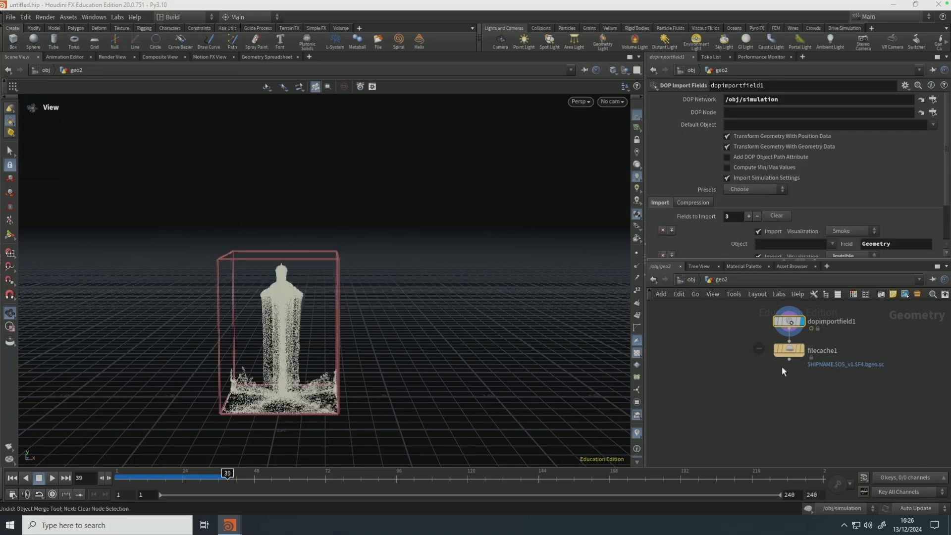
- Change the File Path mode of filecache1 to Explicit
left_click(790, 350)
left_click(745, 109)
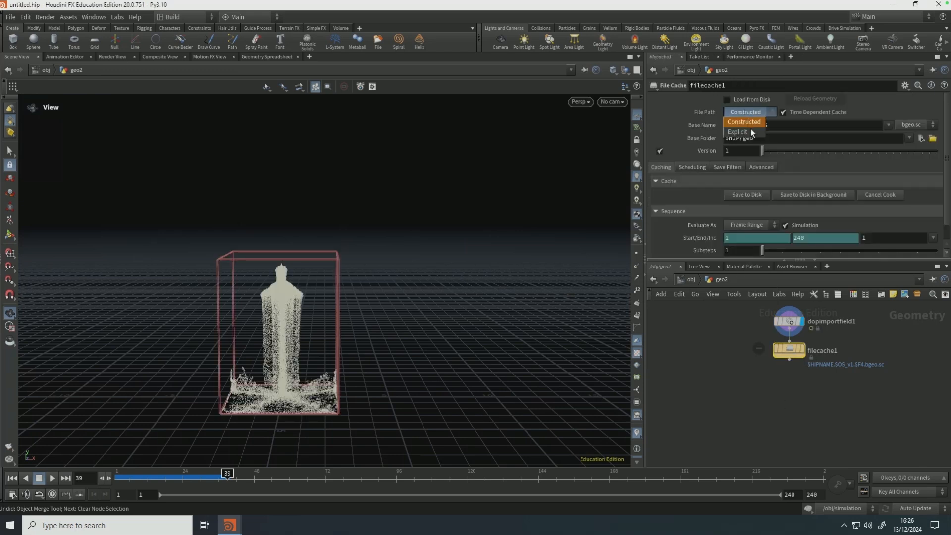
left_click(751, 127)
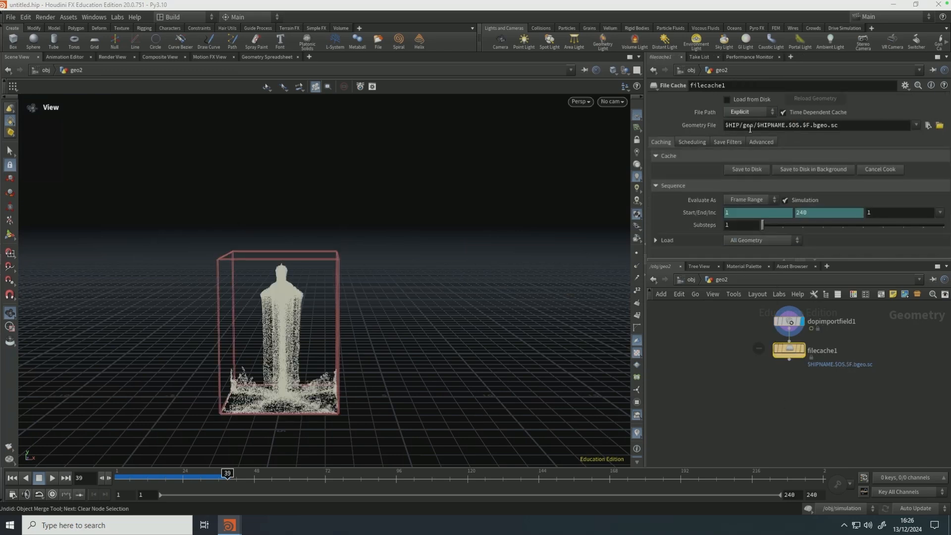
- Try evaluating filecache1 as a Single Frame and return it to Frame Range
left_click(764, 200)
left_click(751, 212)
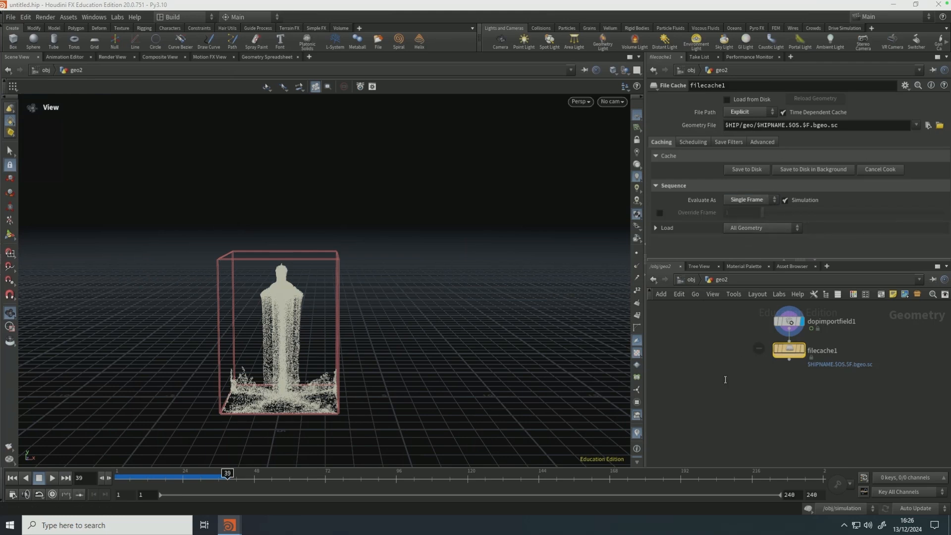
left_click(735, 200)
left_click(747, 219)
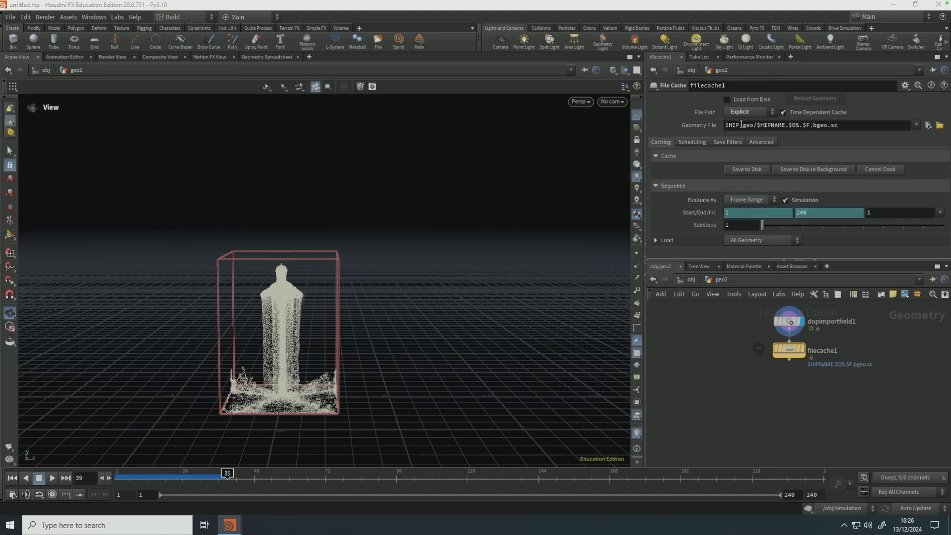
left_click_drag(742, 125, 825, 130)
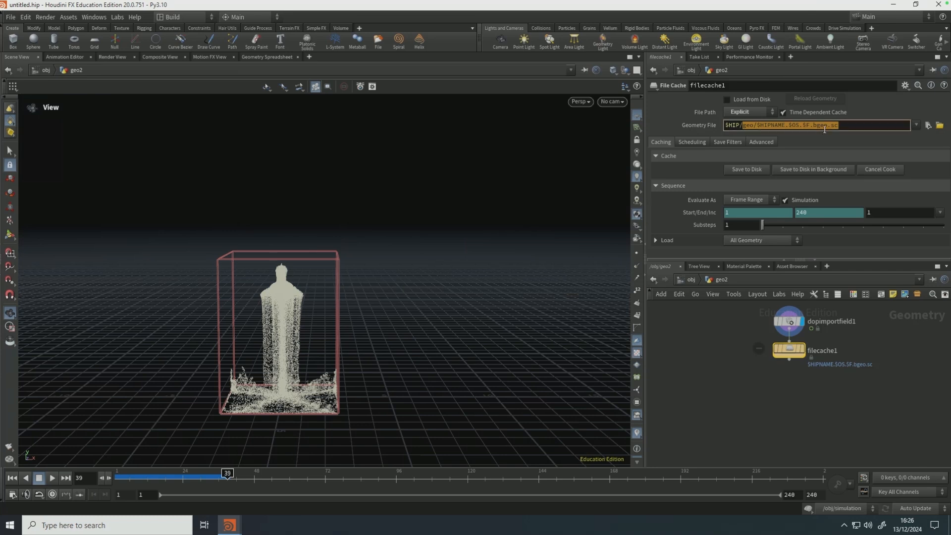
left_click(733, 126)
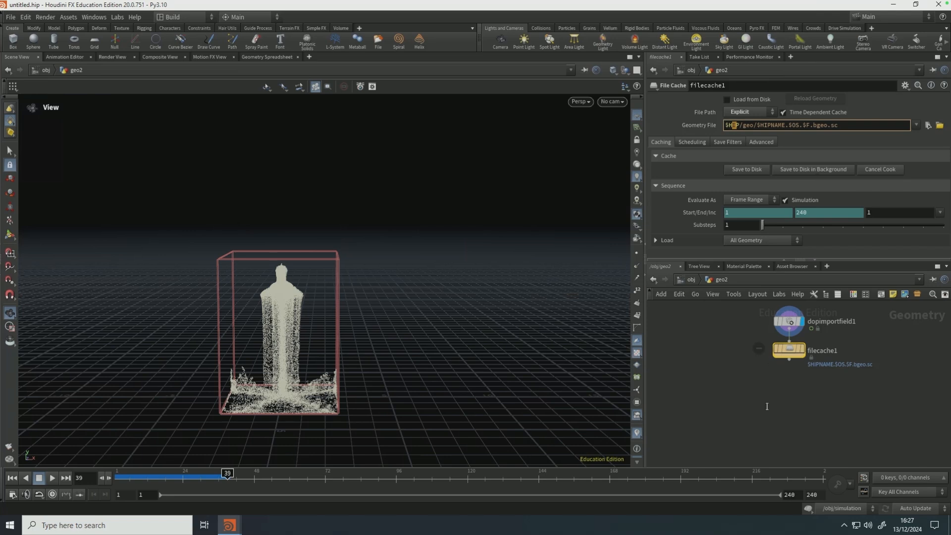
left_click(734, 406)
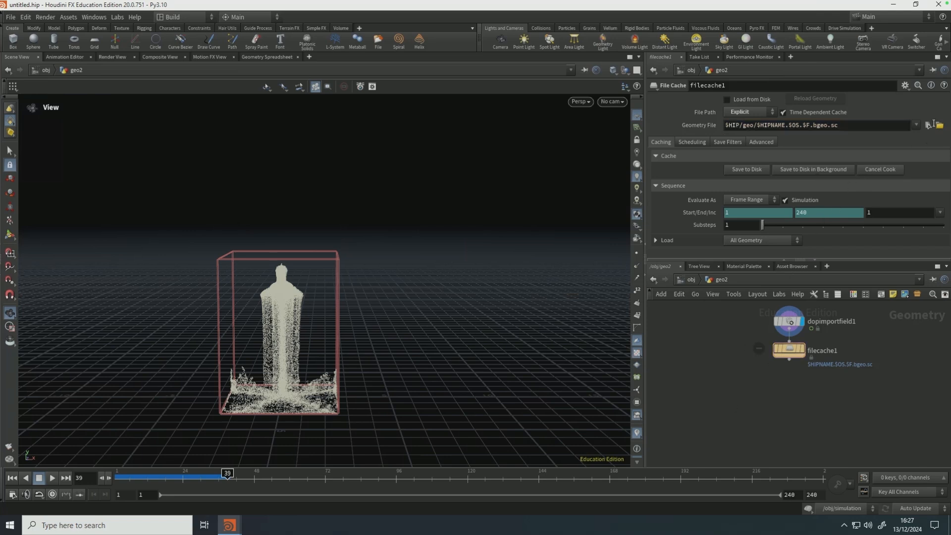
- Browse for filecache1's geometry file to the personal folder on drive D: and copy that folder's path
left_click(932, 125)
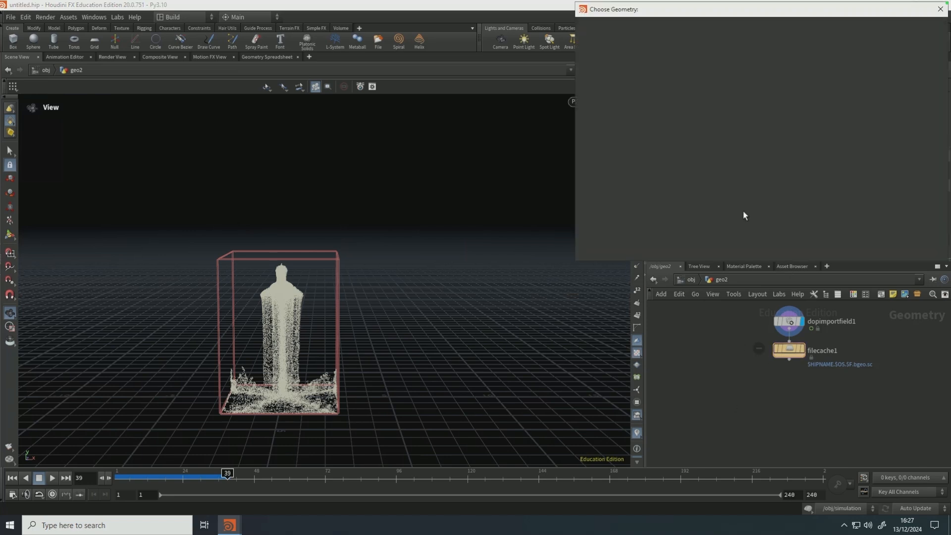
left_click(609, 90)
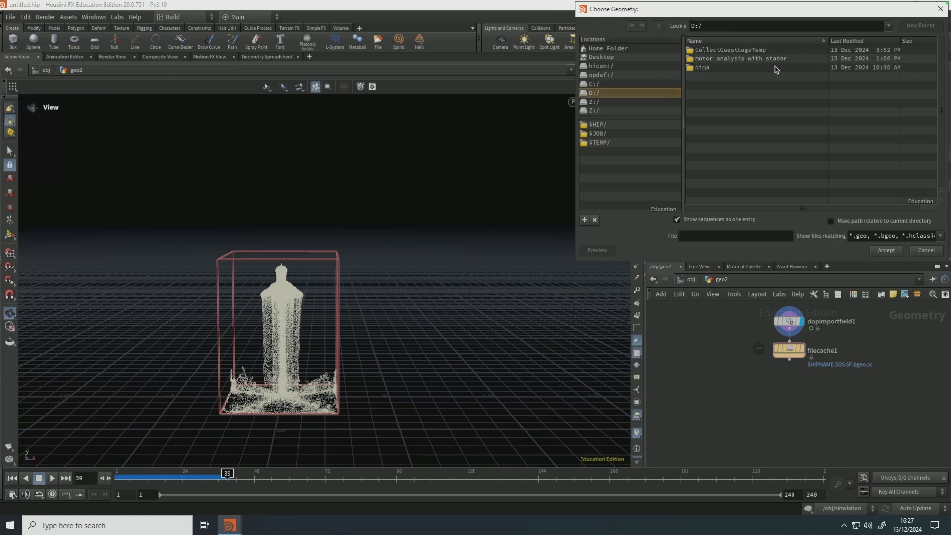
double_click(770, 69)
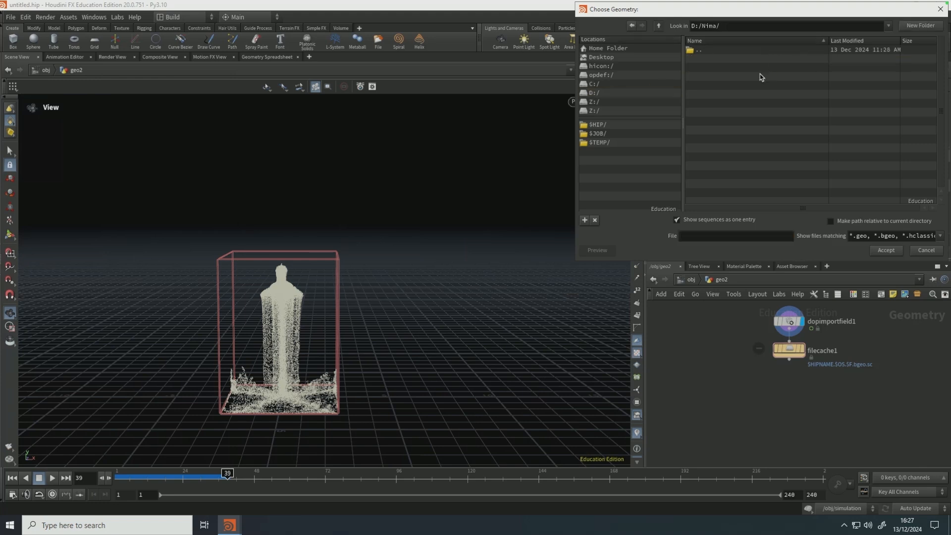
left_click(706, 237)
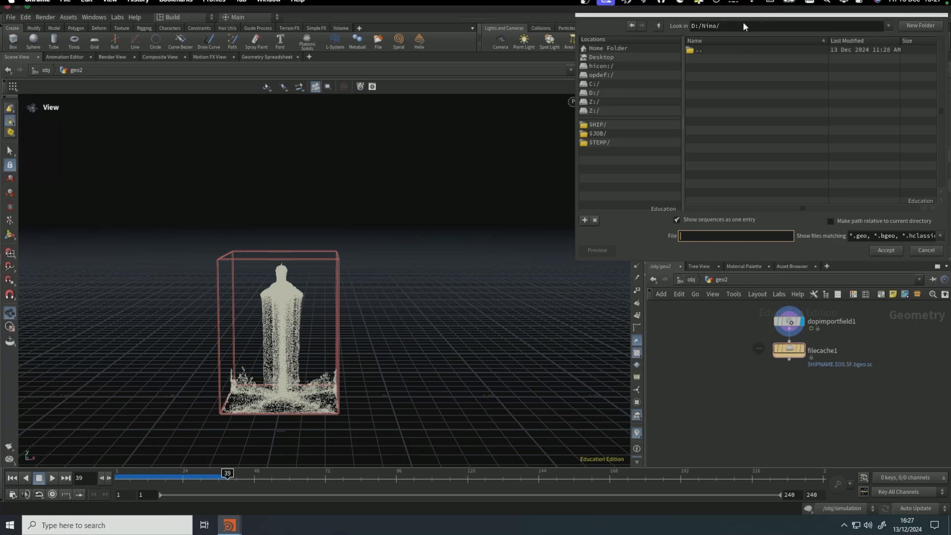
left_click_drag(725, 21, 667, 27)
key("ctrl+c")
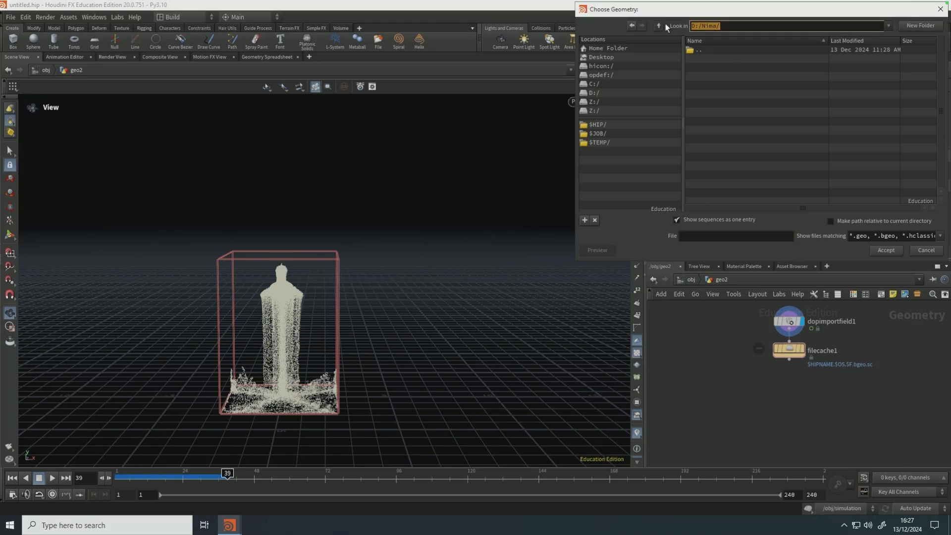
- Replace the $HIP/ part of filecache1's Geometry File path with the copied folder path
left_click(940, 9)
left_click_drag(745, 125, 724, 125)
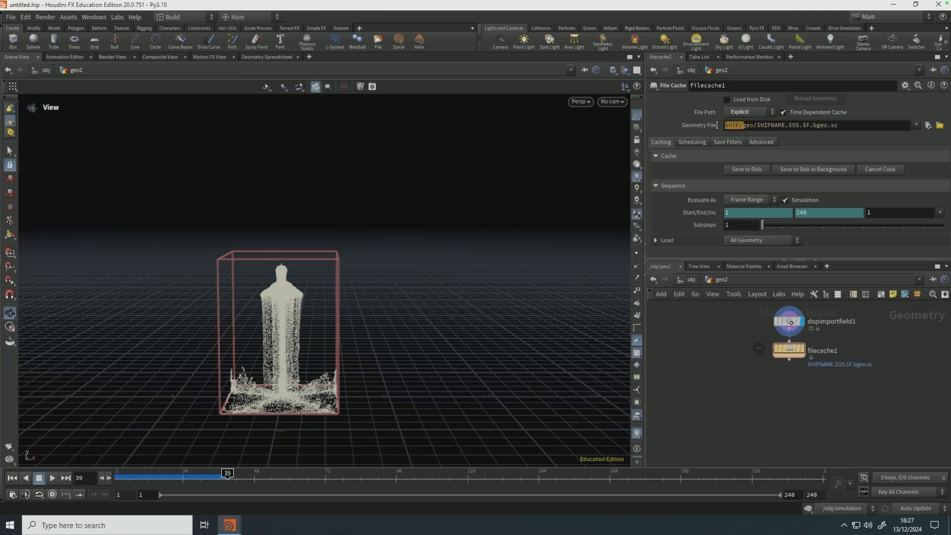
key("ctrl+v")
left_click(694, 371)
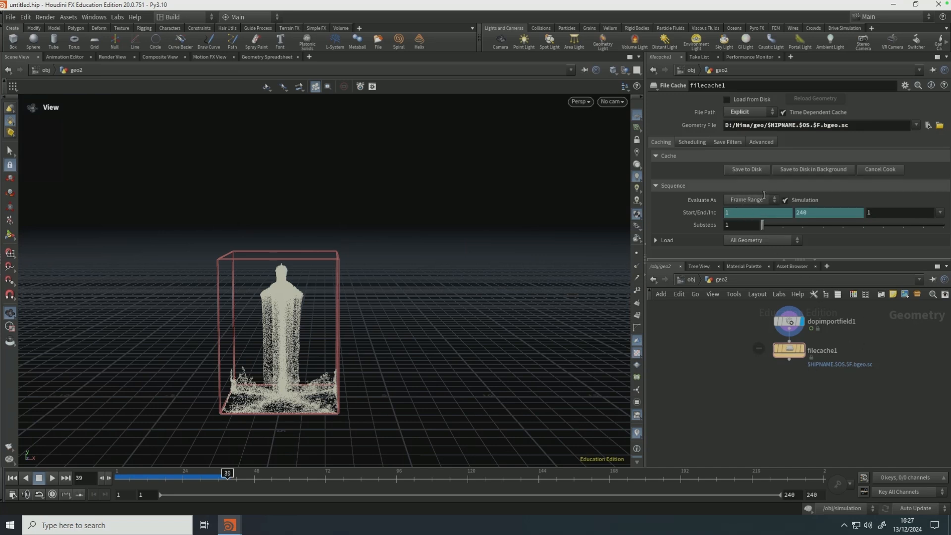
- Delete the filecache1 node from geo2
left_click(791, 351)
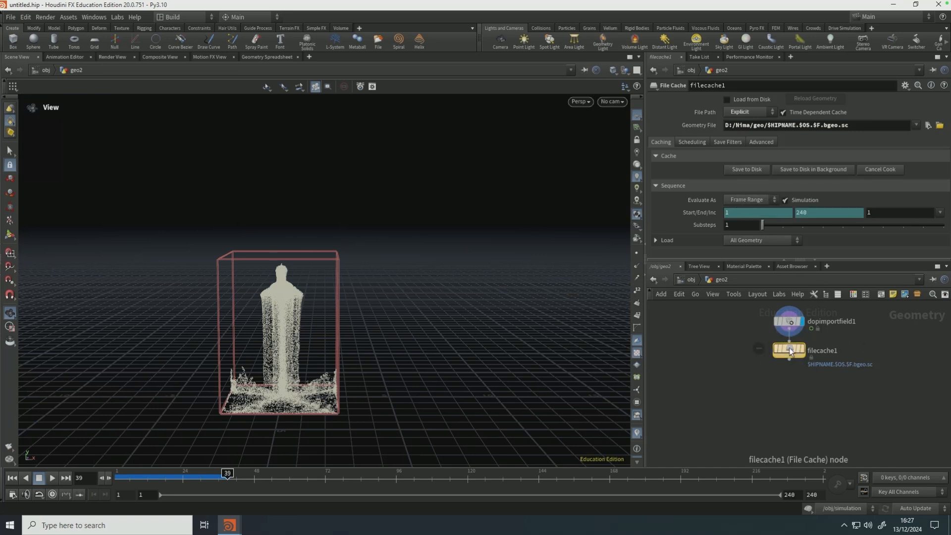
right_click(791, 351)
mouse_move(826, 327)
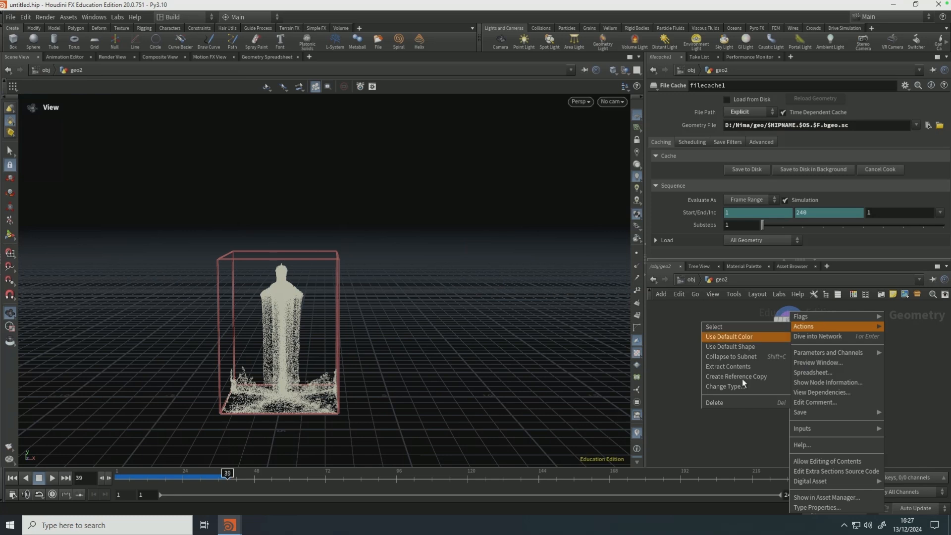
left_click(744, 401)
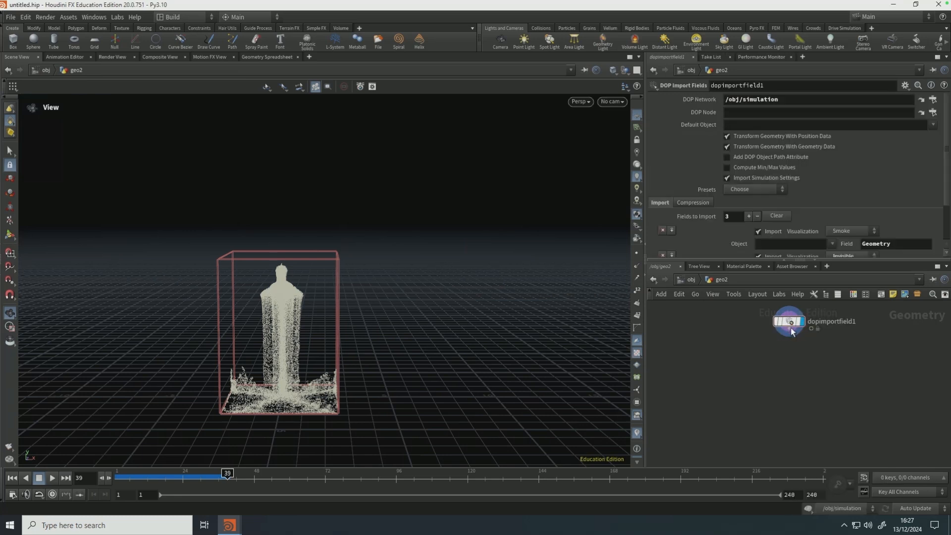
- Add a Particle Fluid Surface node wired to the output of dopimportfield1 and display it
left_click(790, 337)
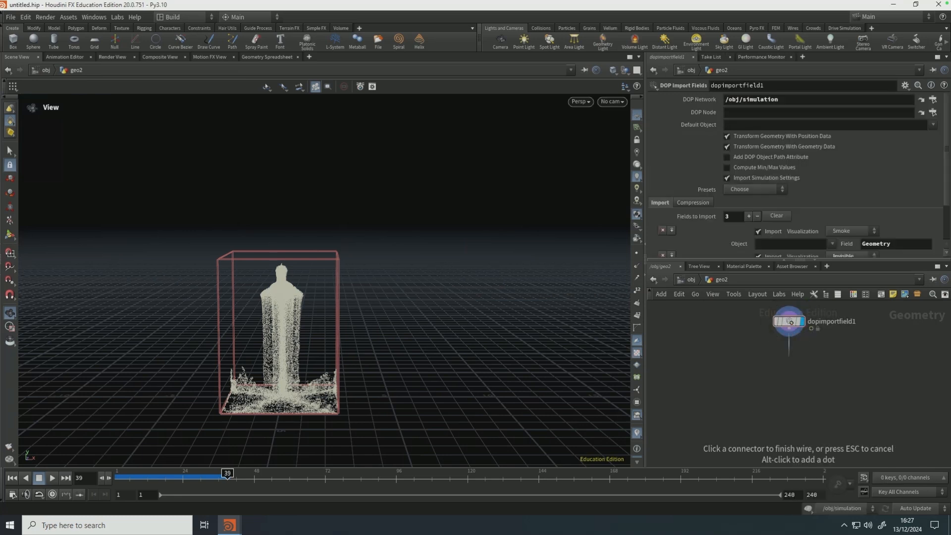
key("Tab")
type("particle fl")
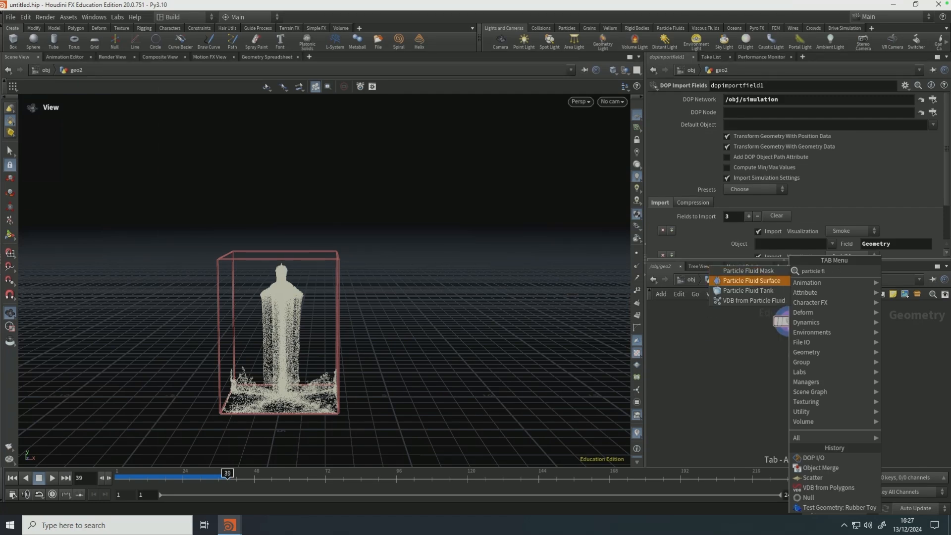
key("Escape")
left_click(789, 359)
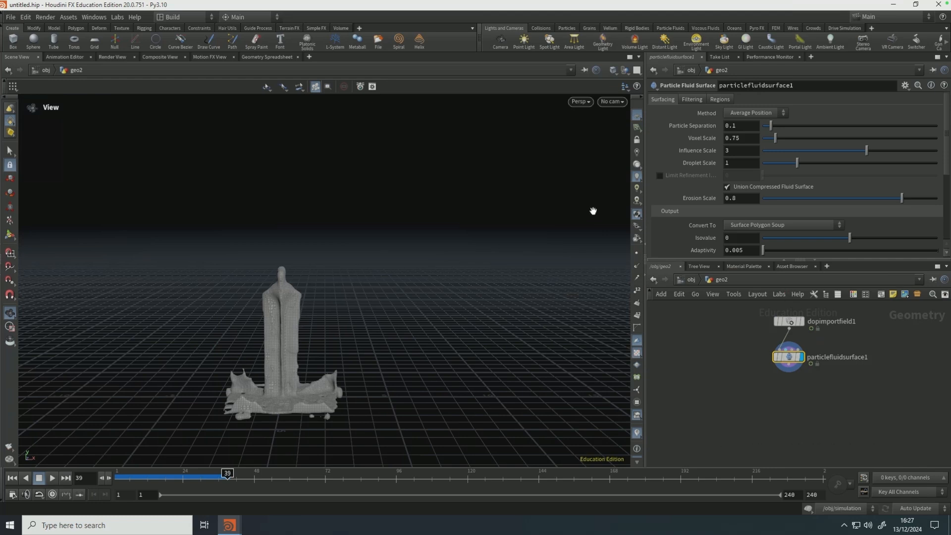
- Set the Particle Separation of particlefluidsurface1 to 0.05
left_click(738, 129)
key("BackSpace")
type("05")
key("Return")
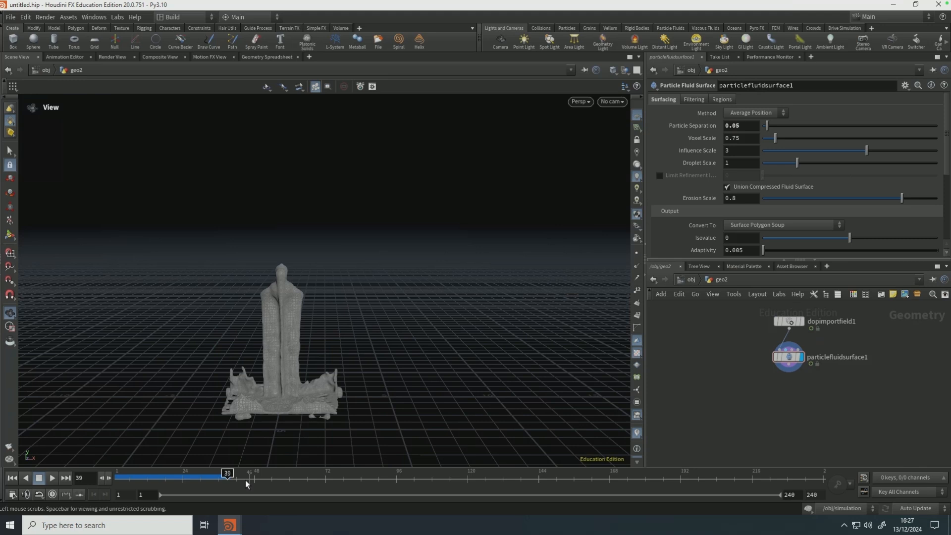
- Try a Particle Separation of 0.01 on particlefluidsurface1, and settle on 0.03
left_click(747, 128)
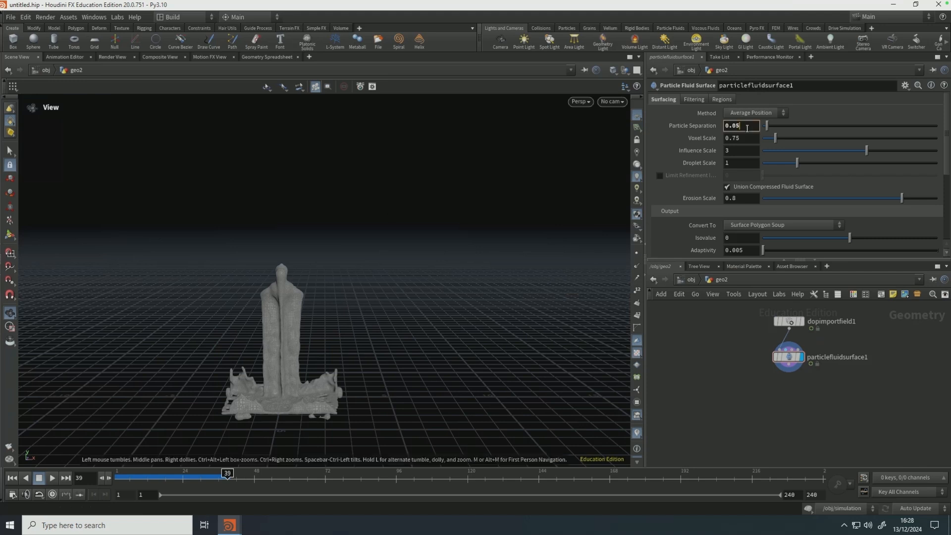
key("BackSpace")
type("1")
key("Return")
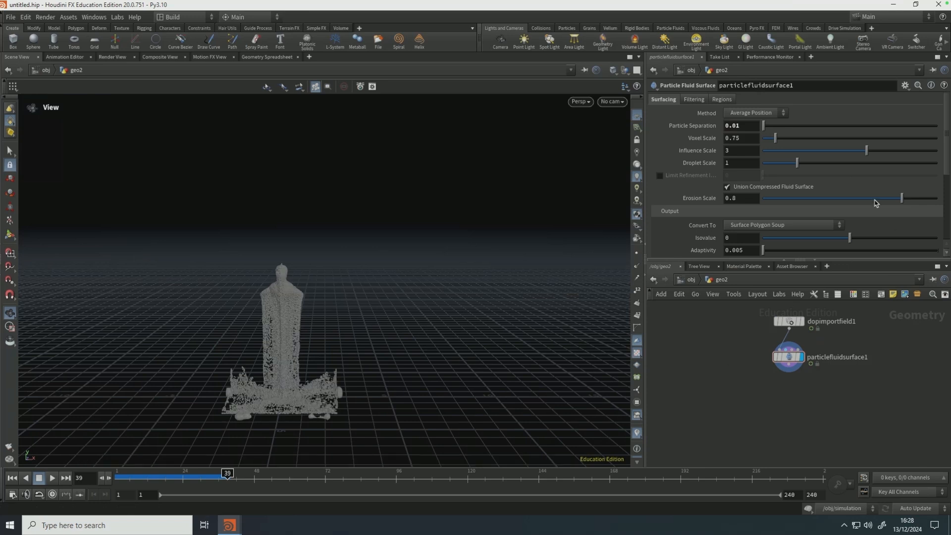
left_click(745, 127)
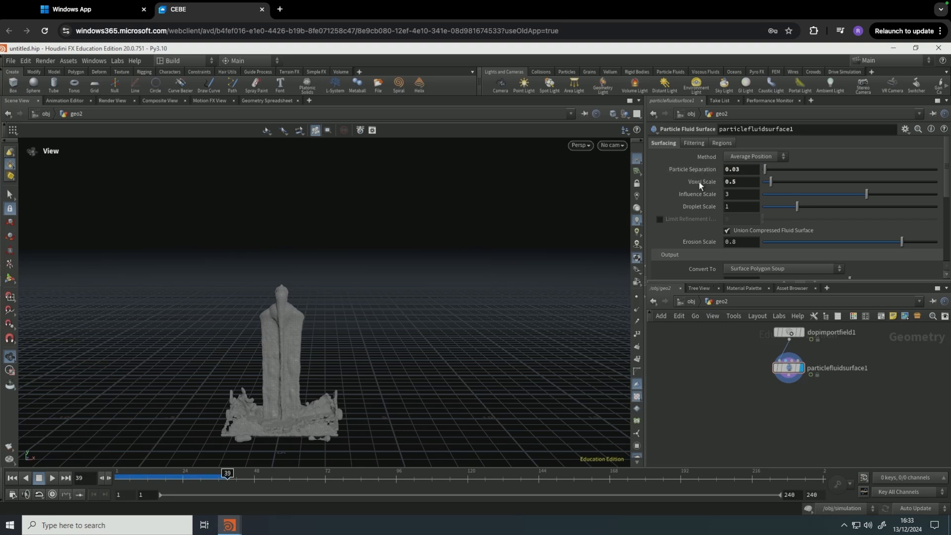
- Check the Particle Separation of flipobject1 in the simulation network and return to geo2
left_click(687, 302)
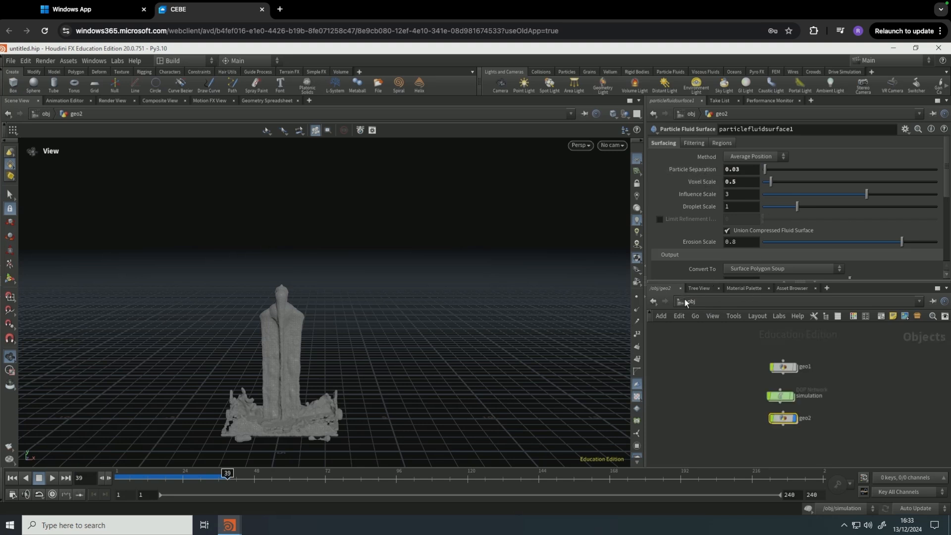
double_click(783, 399)
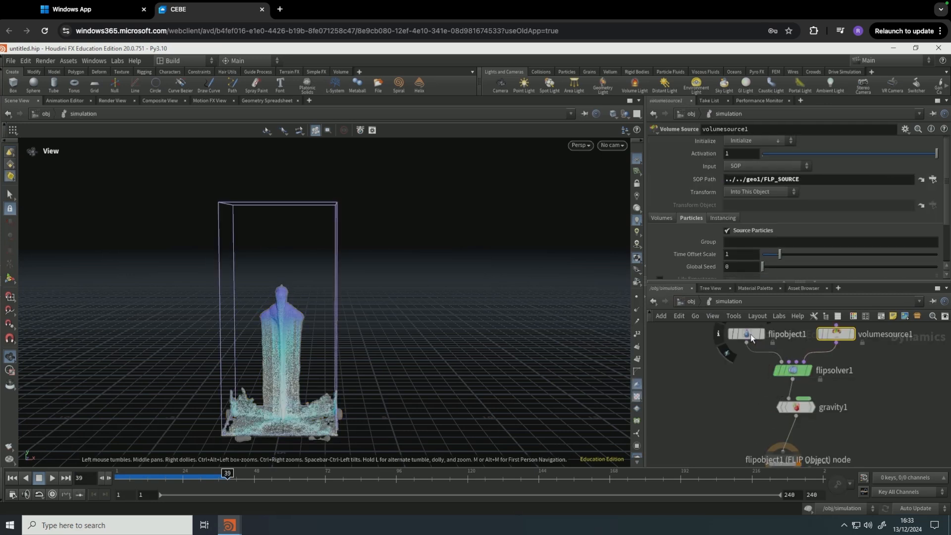
left_click(750, 336)
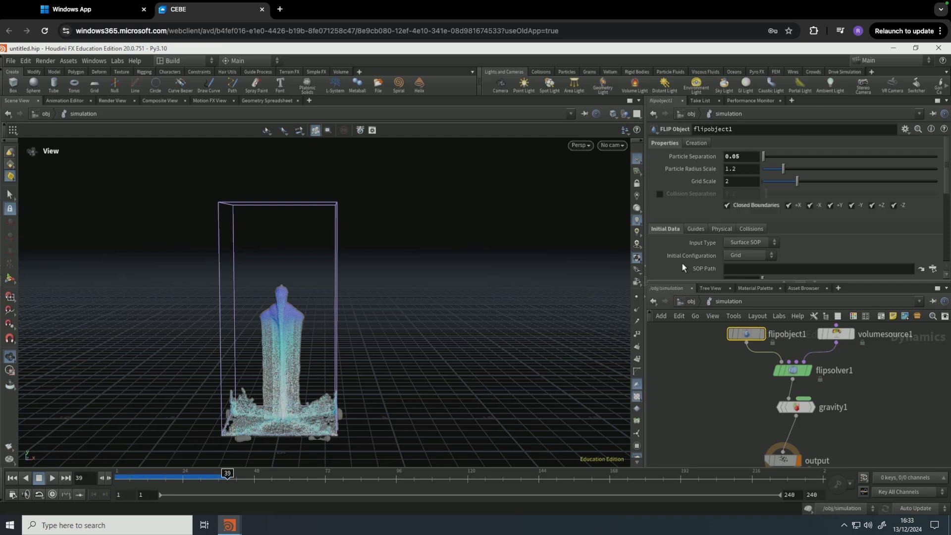
left_click(680, 302)
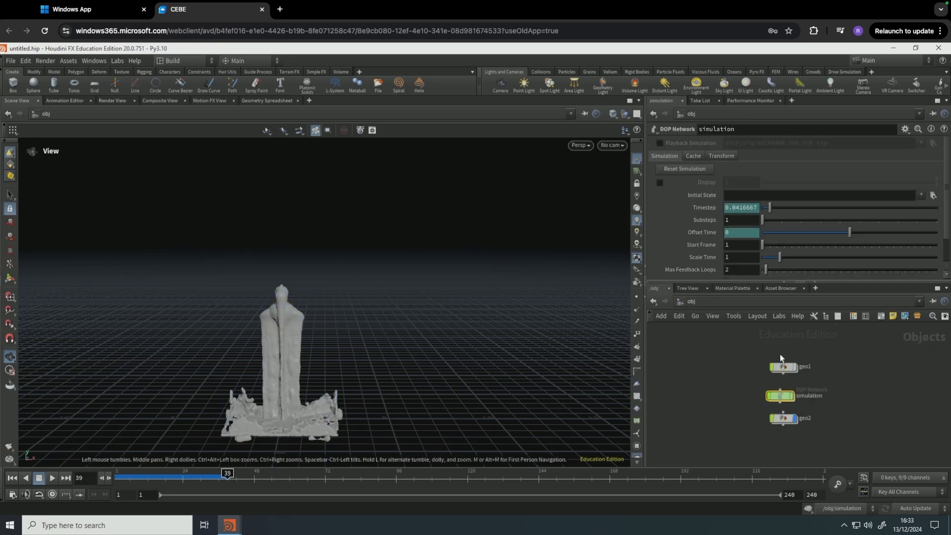
double_click(782, 419)
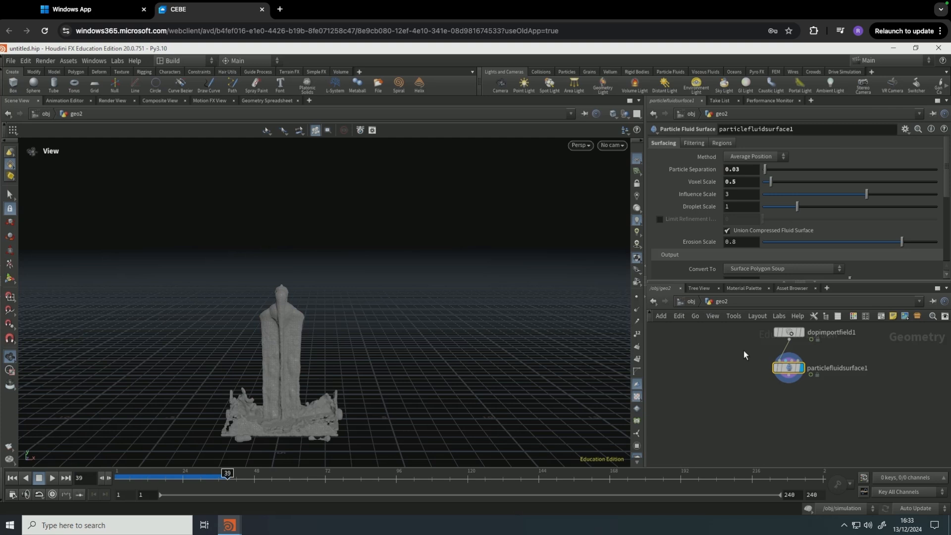
- Find the Basic Liquid material in the material gallery and apply it to the fluid surface in the viewport
left_click(732, 289)
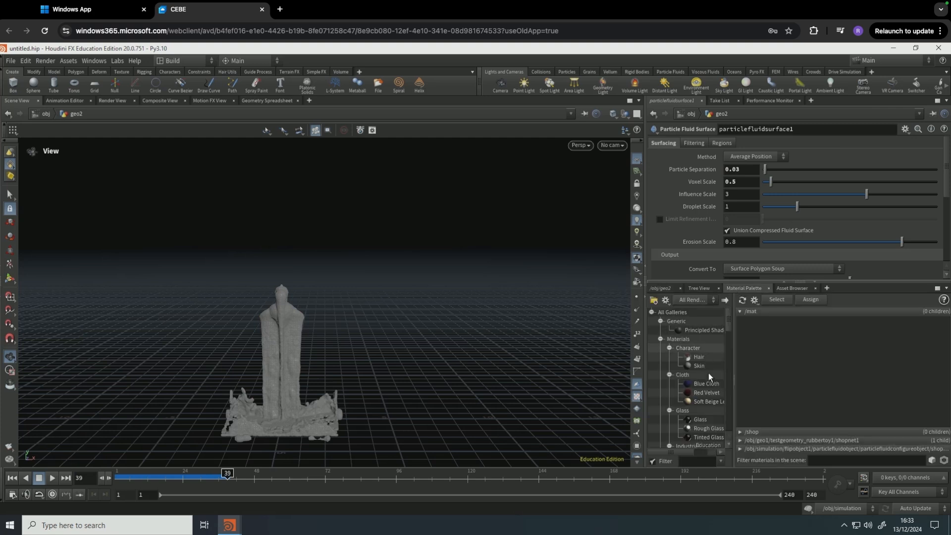
scroll(709, 373, "down", 10)
scroll(709, 374, "up", 5)
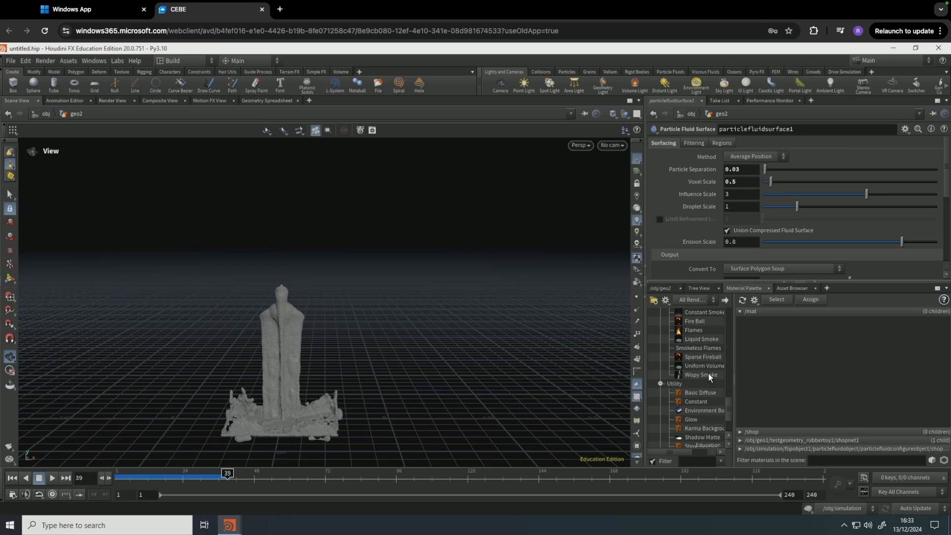
left_click_drag(730, 372, 731, 331)
scroll(730, 335, "down", 2)
left_click(715, 380)
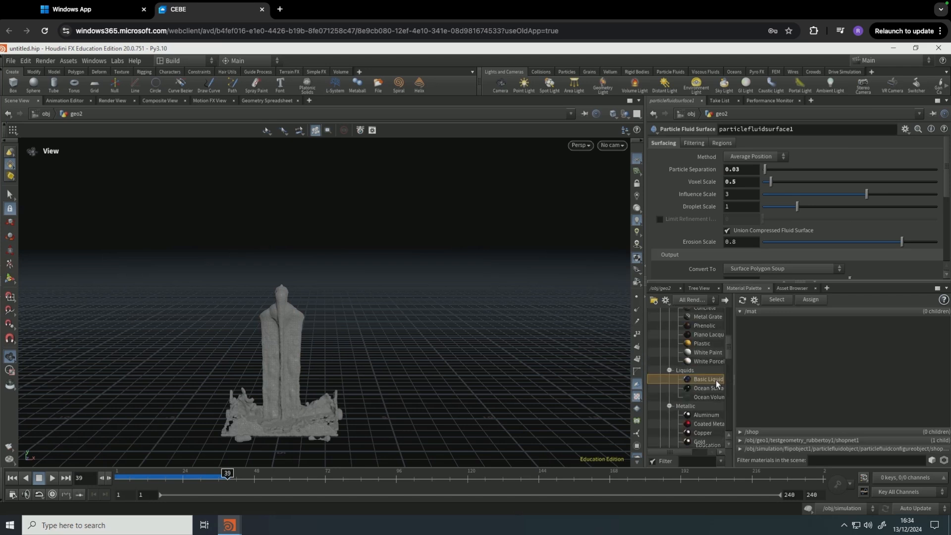
left_click_drag(703, 376, 319, 297)
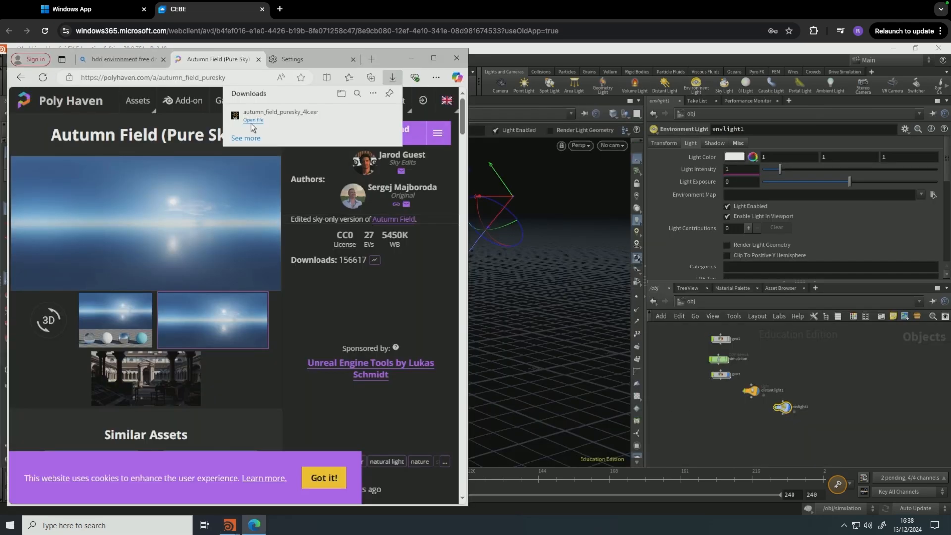
- Switch from the browser back to Houdini and load autumn_field_puresky_4k.exr as the Environment Map of envlight1
left_click(411, 59)
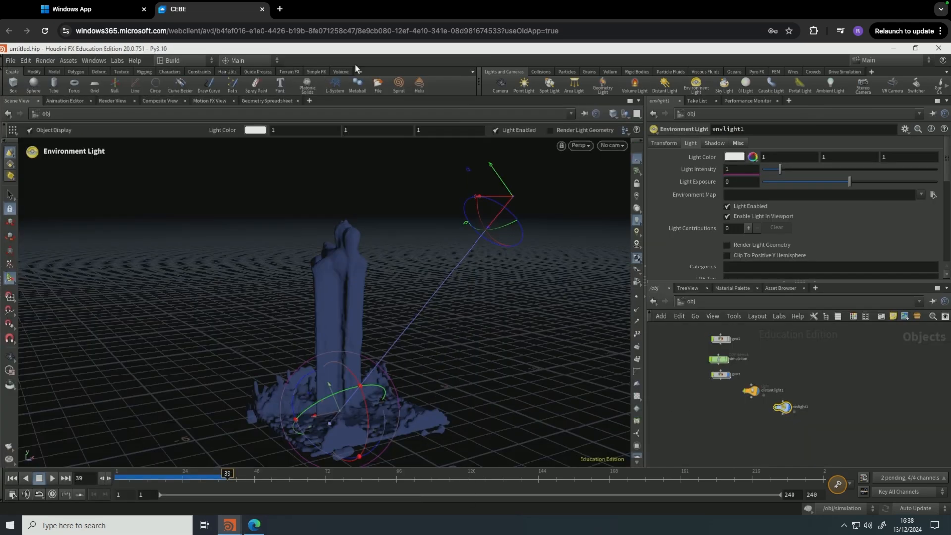
left_click(933, 195)
left_click(713, 58)
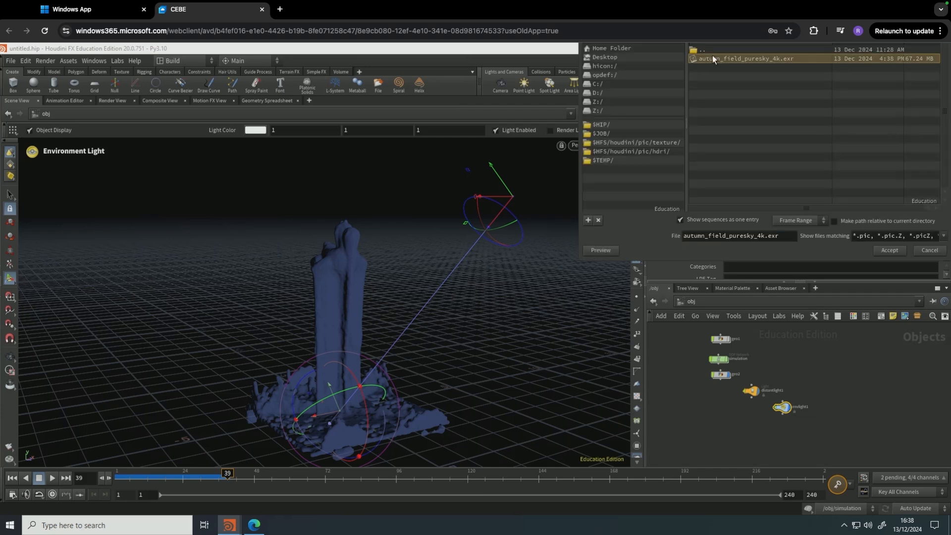
left_click(880, 251)
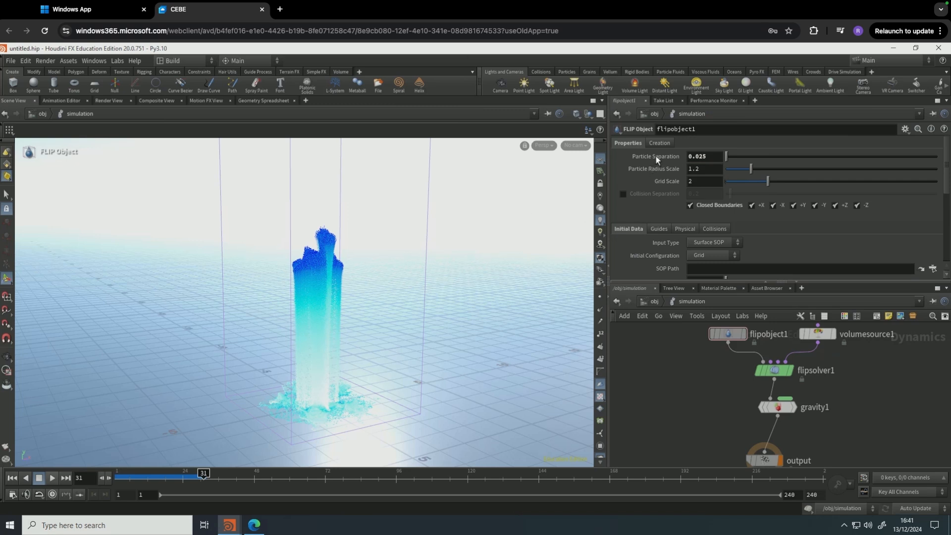
- Leave the simulation network and enter geo2 to view the meshed fluid surface
left_click(655, 302)
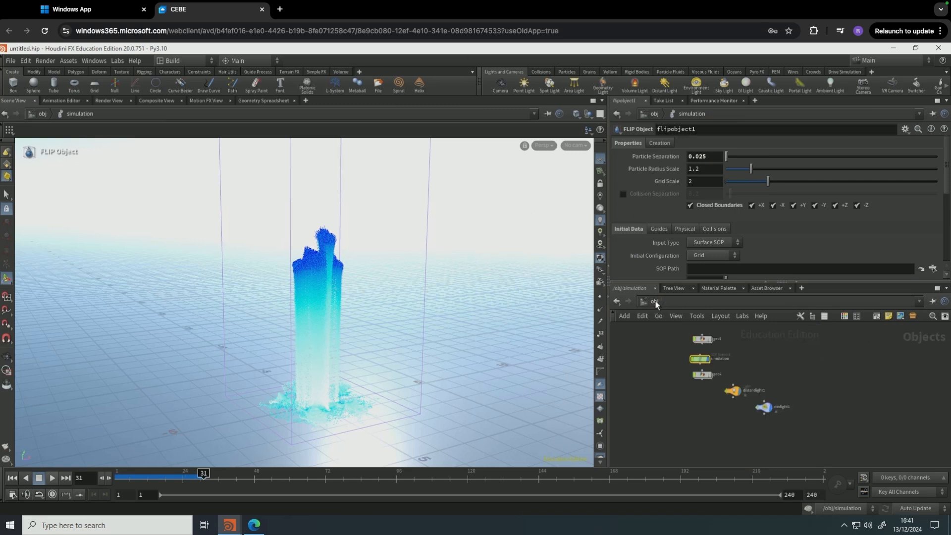
left_click(702, 359)
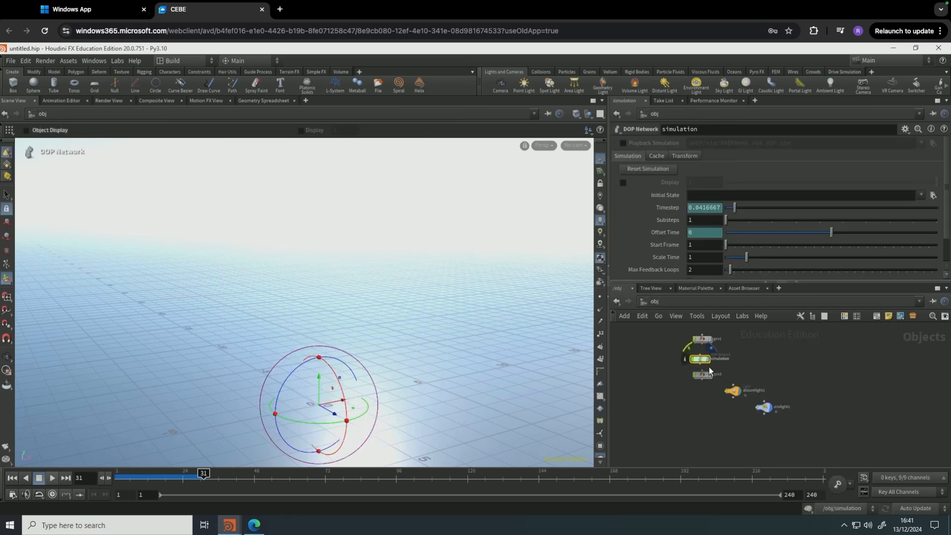
double_click(704, 374)
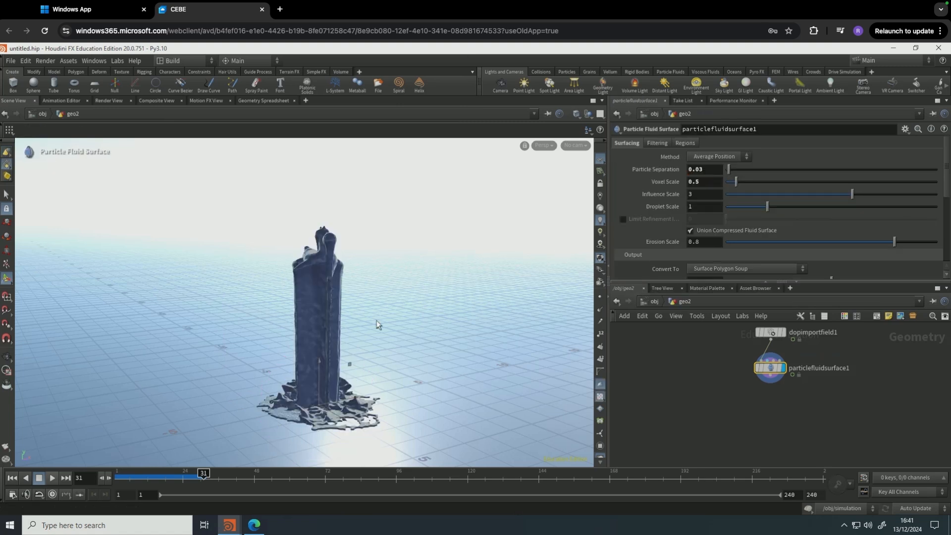
- Start a preview render of the fluid in the Render View and set its camera to /obj/cam1
left_click(106, 101)
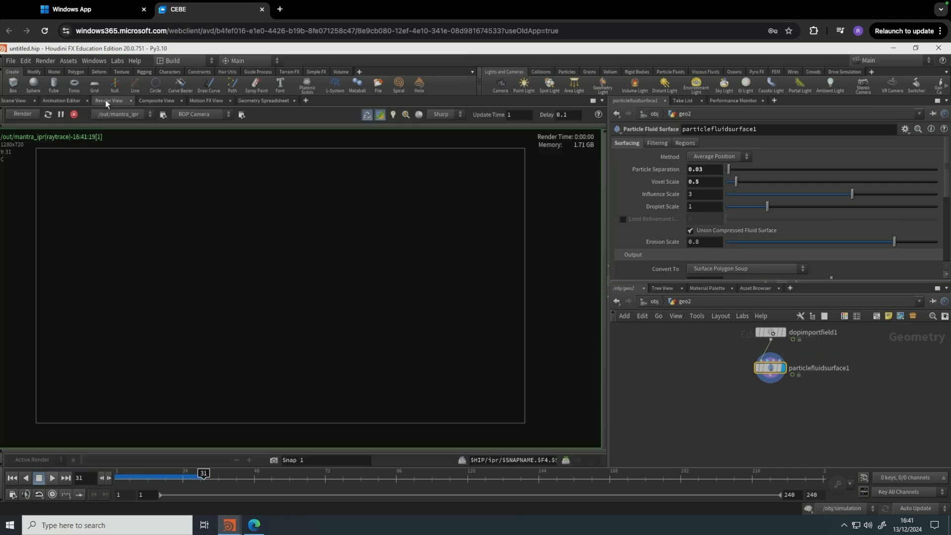
left_click(48, 115)
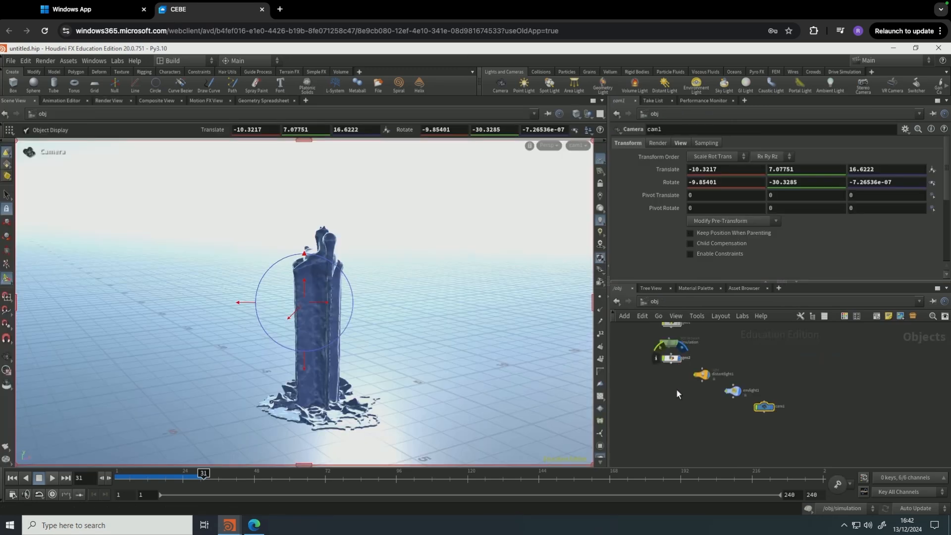
left_click(104, 99)
left_click(208, 114)
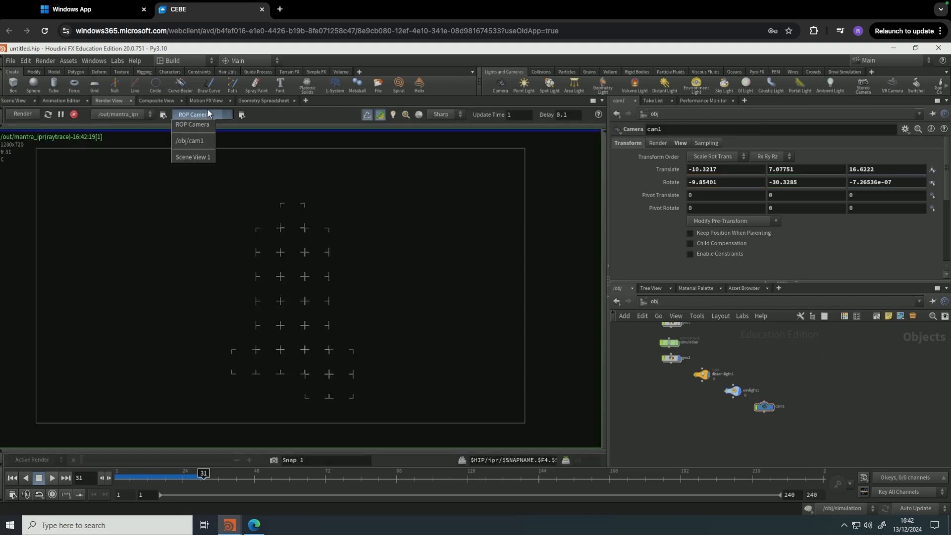
left_click(198, 140)
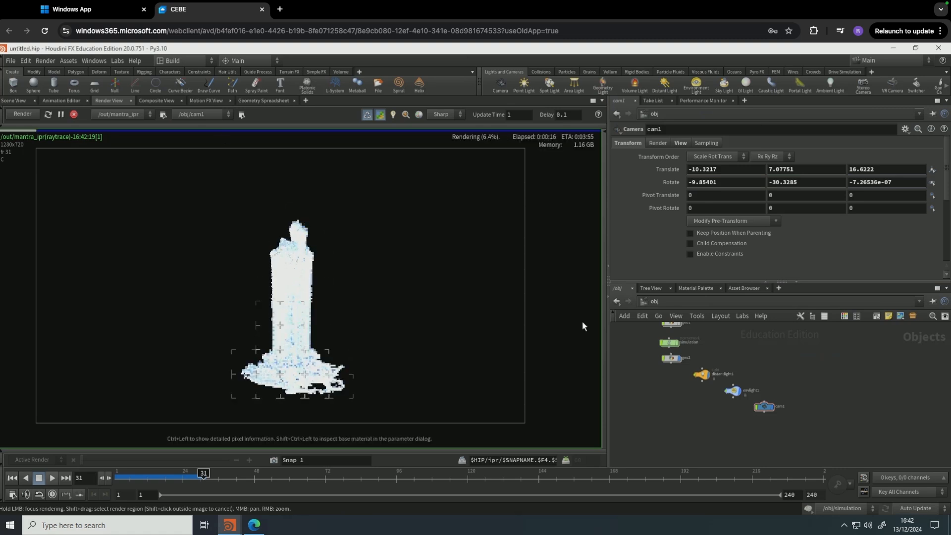
- Delete the distantlight1 node from the object network
left_click(703, 375)
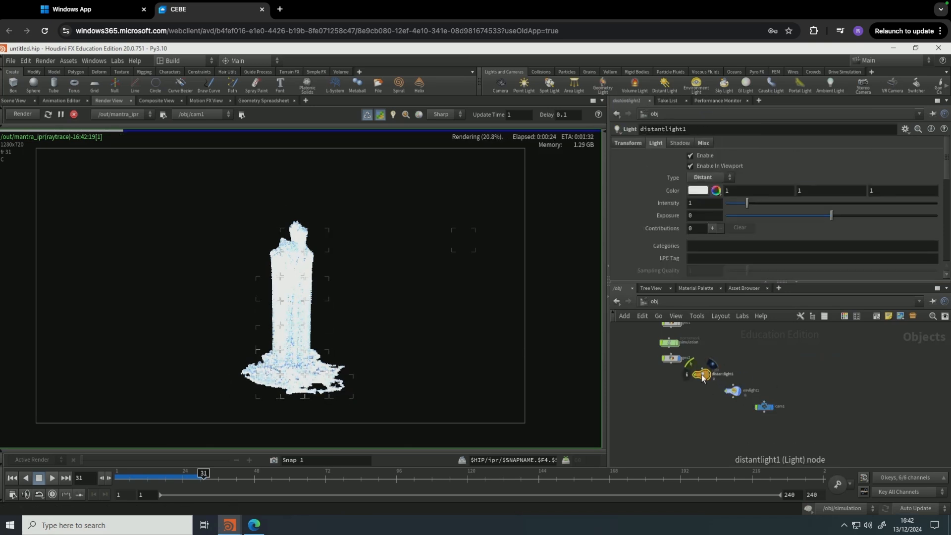
right_click(702, 375)
mouse_move(741, 336)
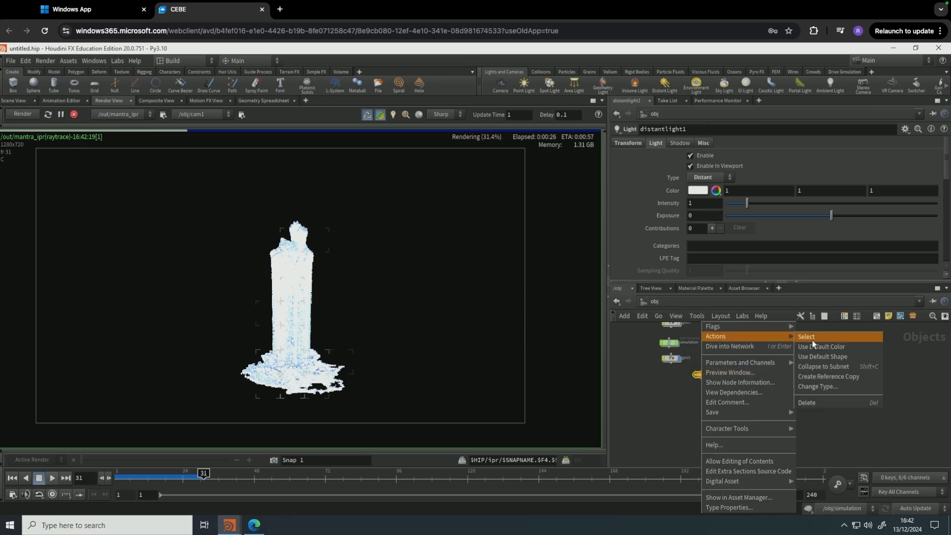
left_click(820, 403)
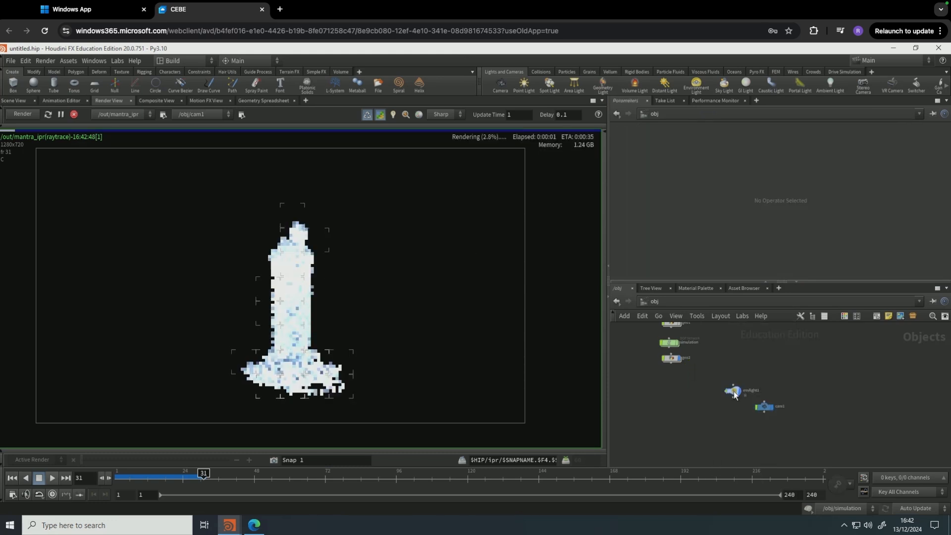
- Lower the Light Intensity of envlight1 to about 0.35
left_click(734, 392)
left_click(734, 170)
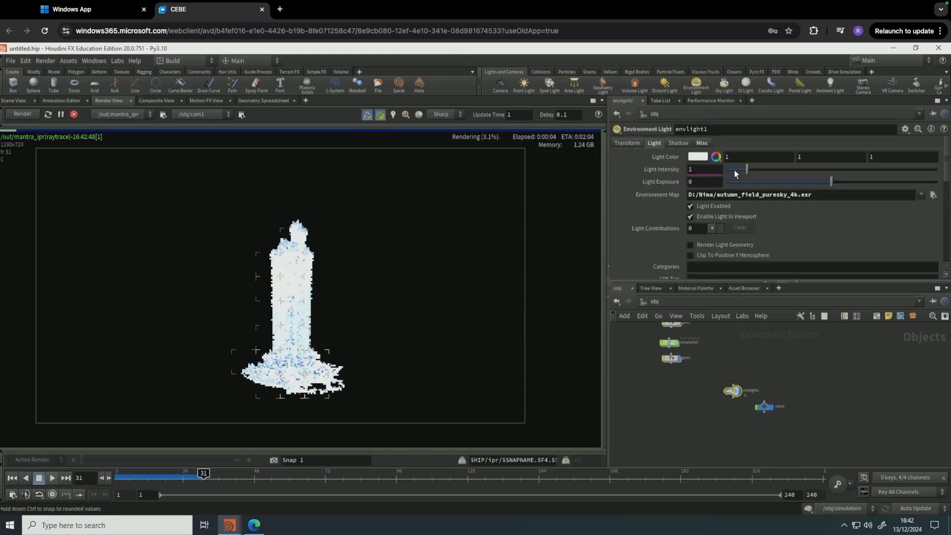
left_click_drag(734, 171, 732, 170)
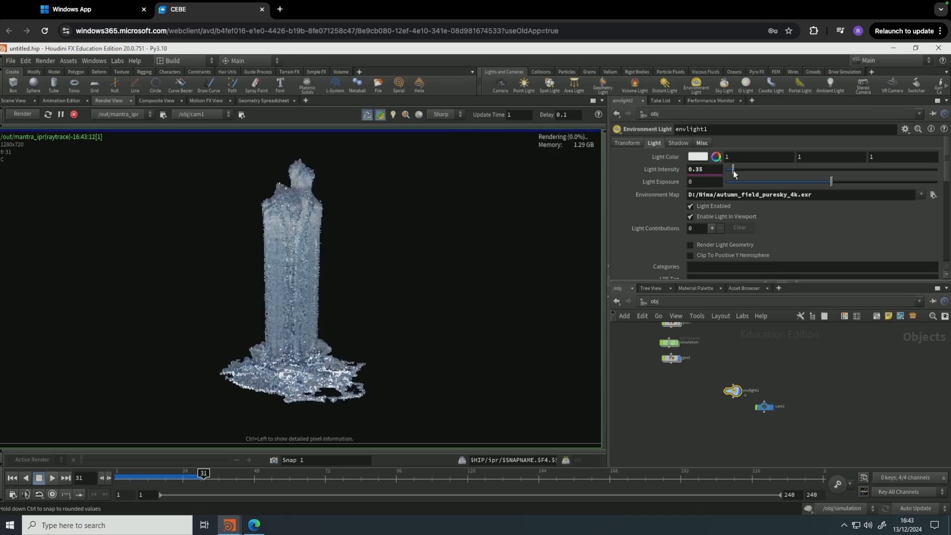